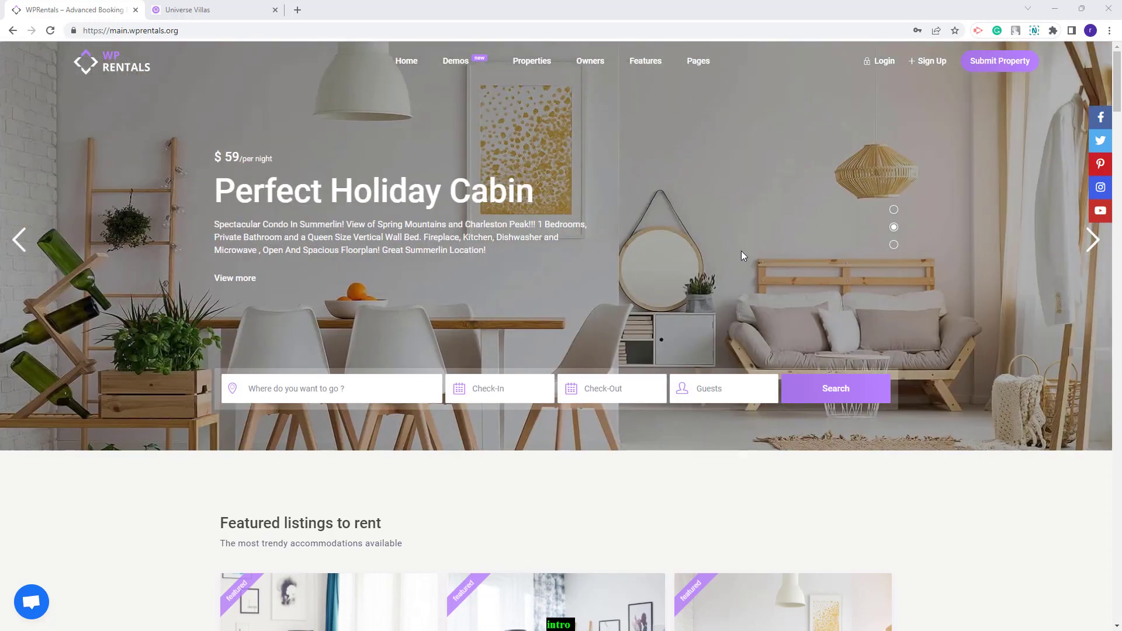
- Preview the Rental Type listings in the amenities tabs, then switch to the Universe Villas site
scroll(742, 249, "down", 10)
scroll(751, 255, "down", 10)
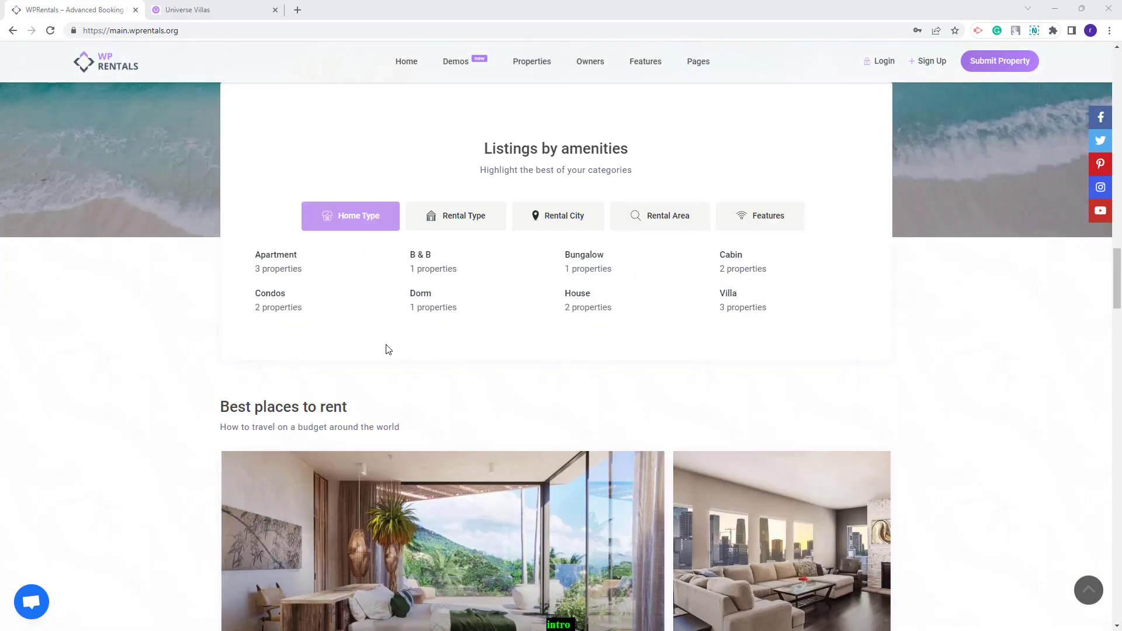
left_click(463, 222)
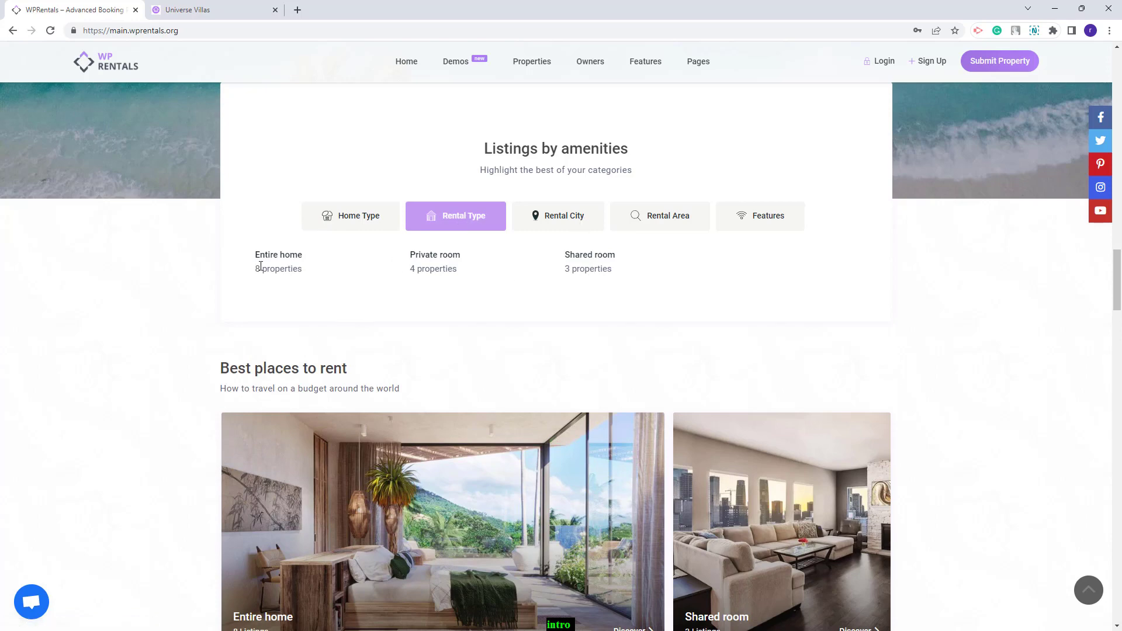
key("ctrl+Tab")
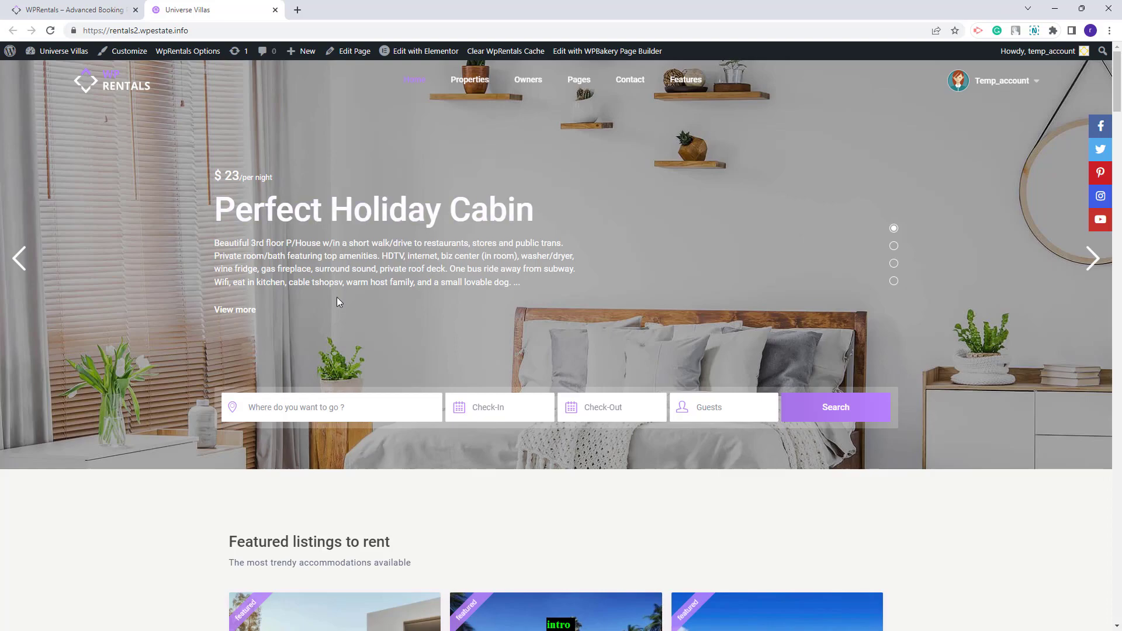
- Scroll down to Listings by amenities and launch Edit with Elementor from the admin bar
scroll(904, 324, "down", 7)
scroll(906, 328, "down", 20)
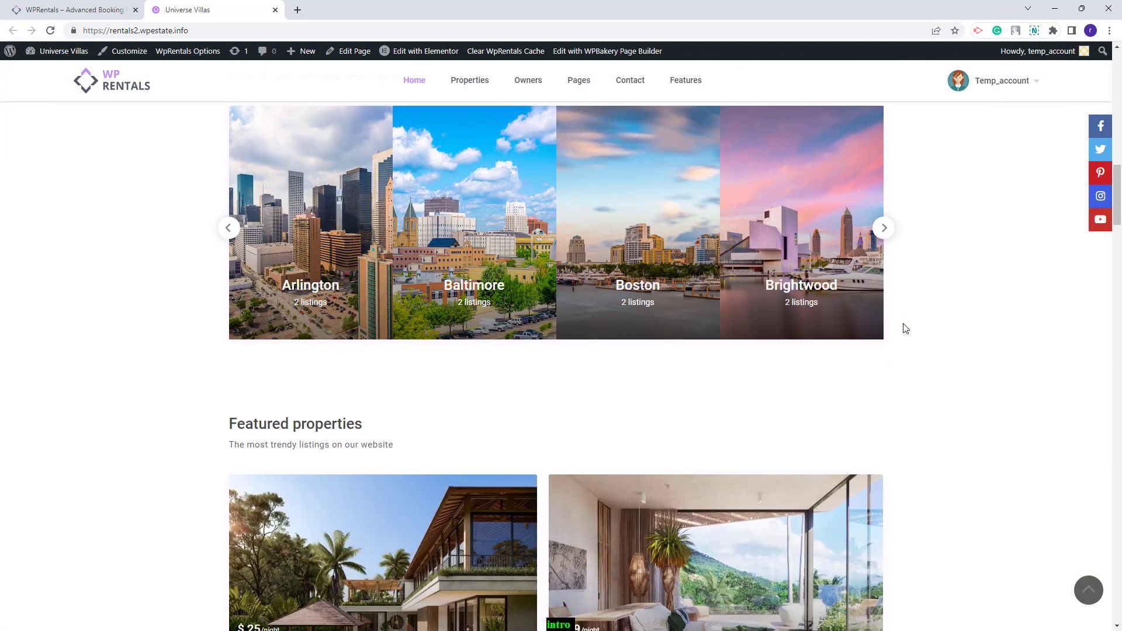
scroll(905, 329, "down", 2)
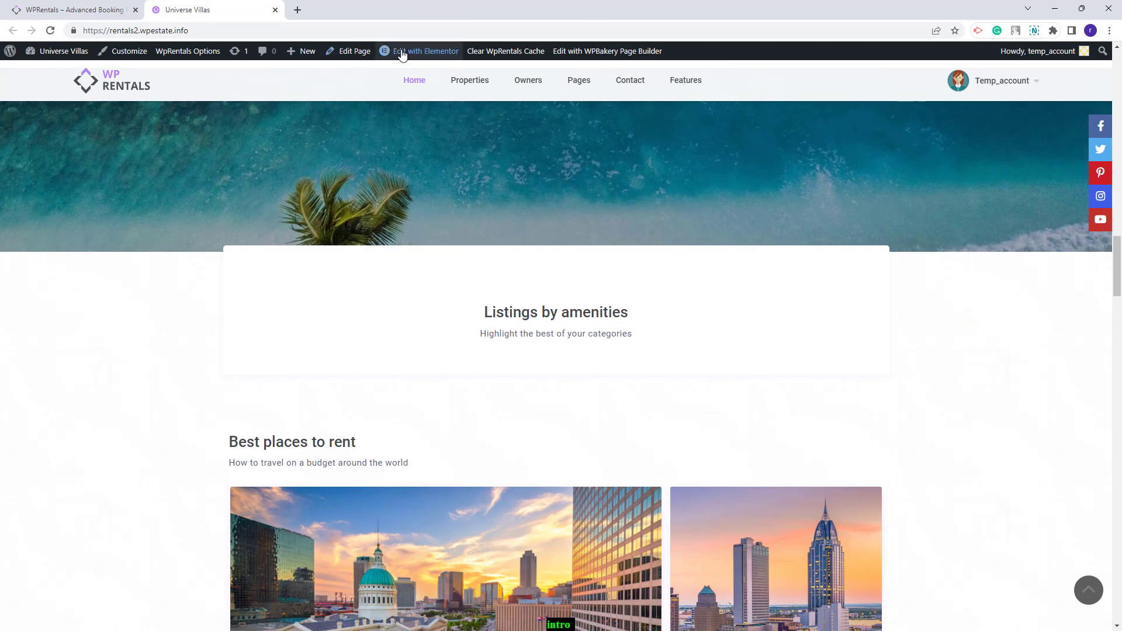
mouse_move(403, 55)
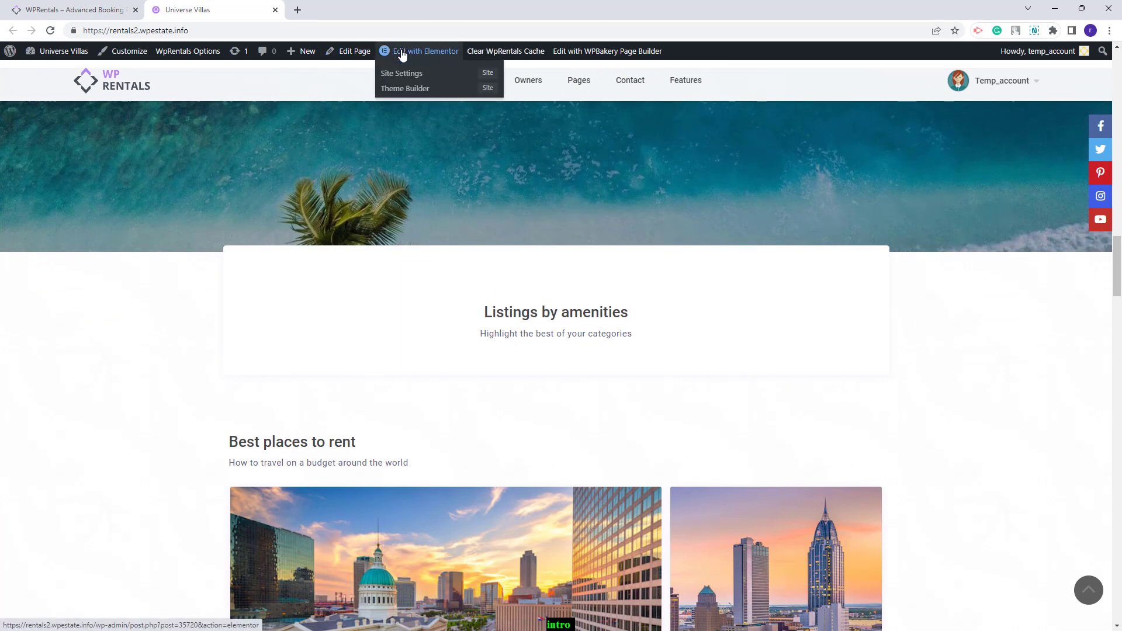
left_click(402, 54)
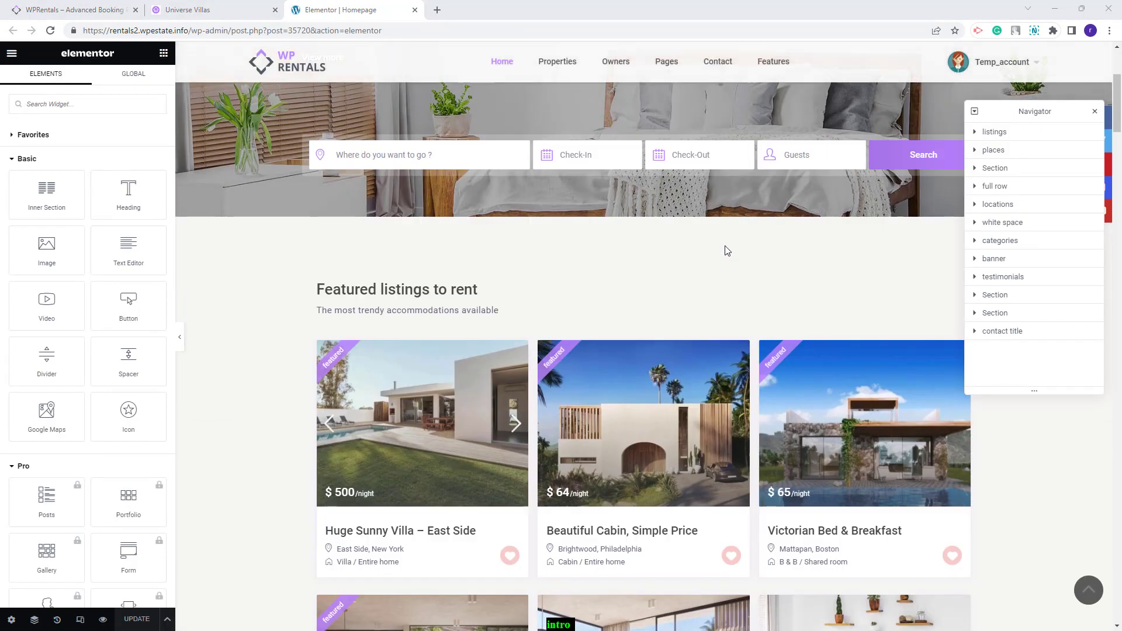
- Search widgets for 'display' and drop WpRentals Display Categories As Tabs under Listings by amenities
scroll(727, 250, "down", 20)
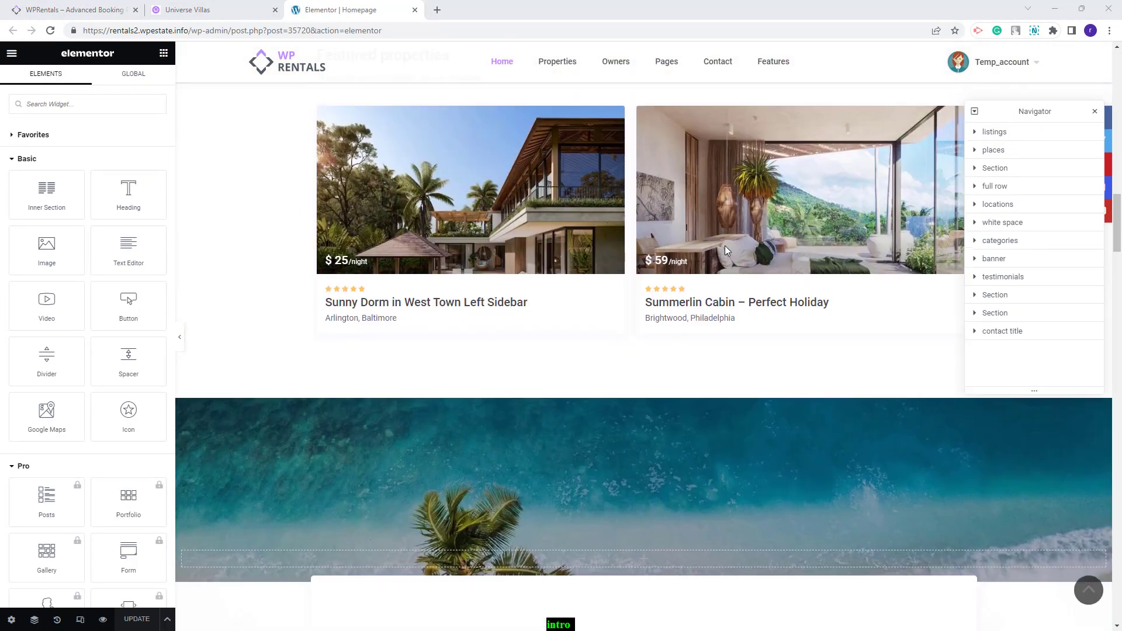
scroll(726, 251, "down", 6)
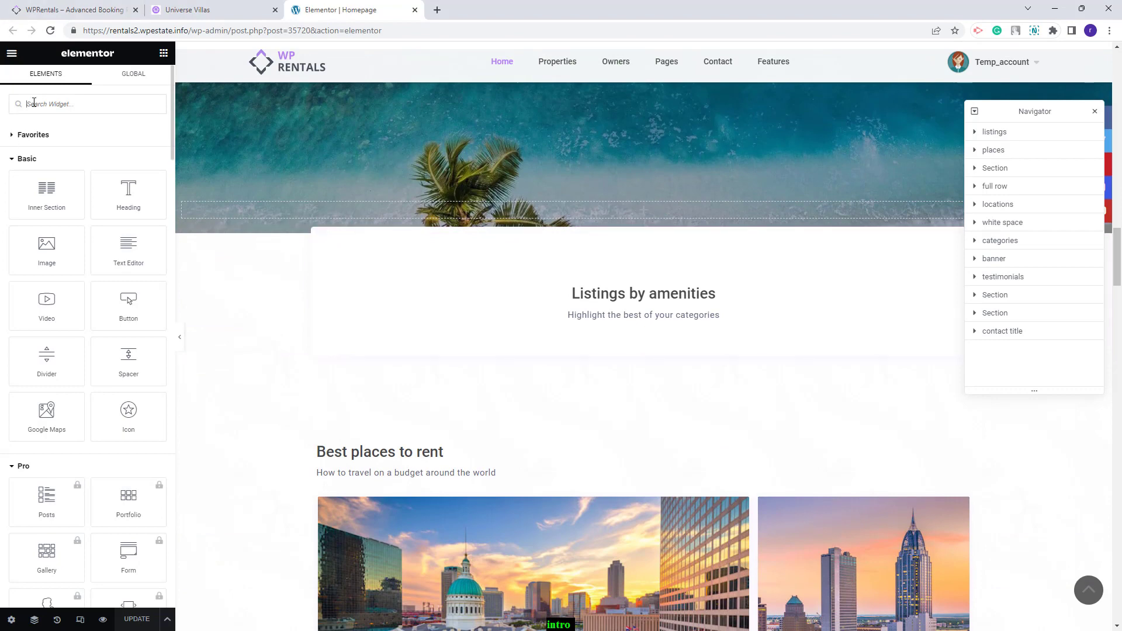
type("display")
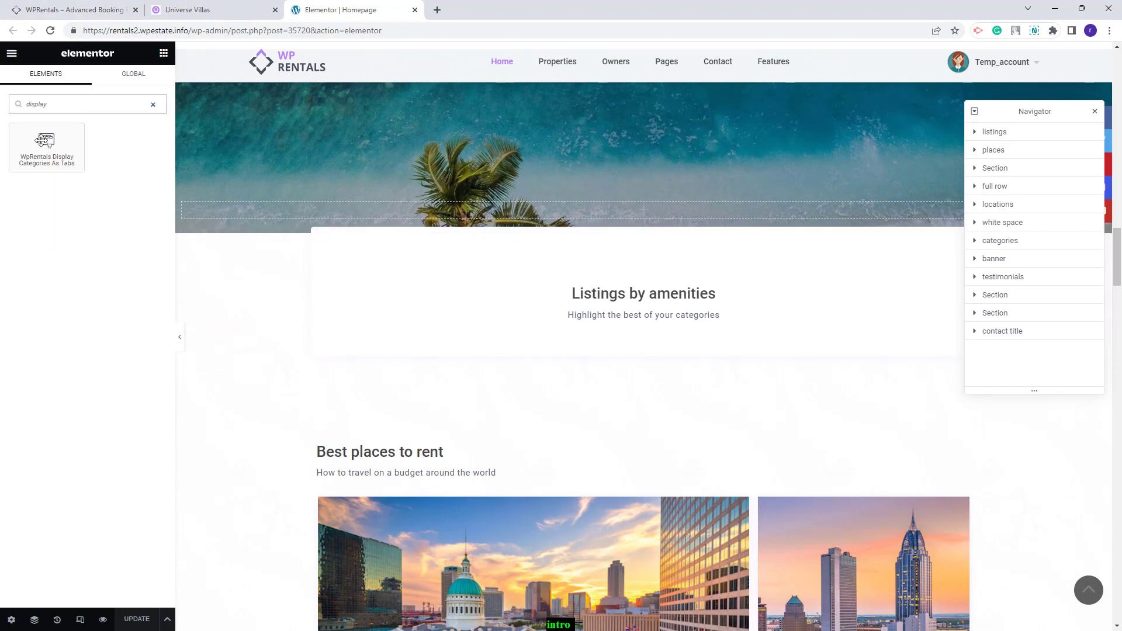
left_click_drag(42, 141, 273, 350)
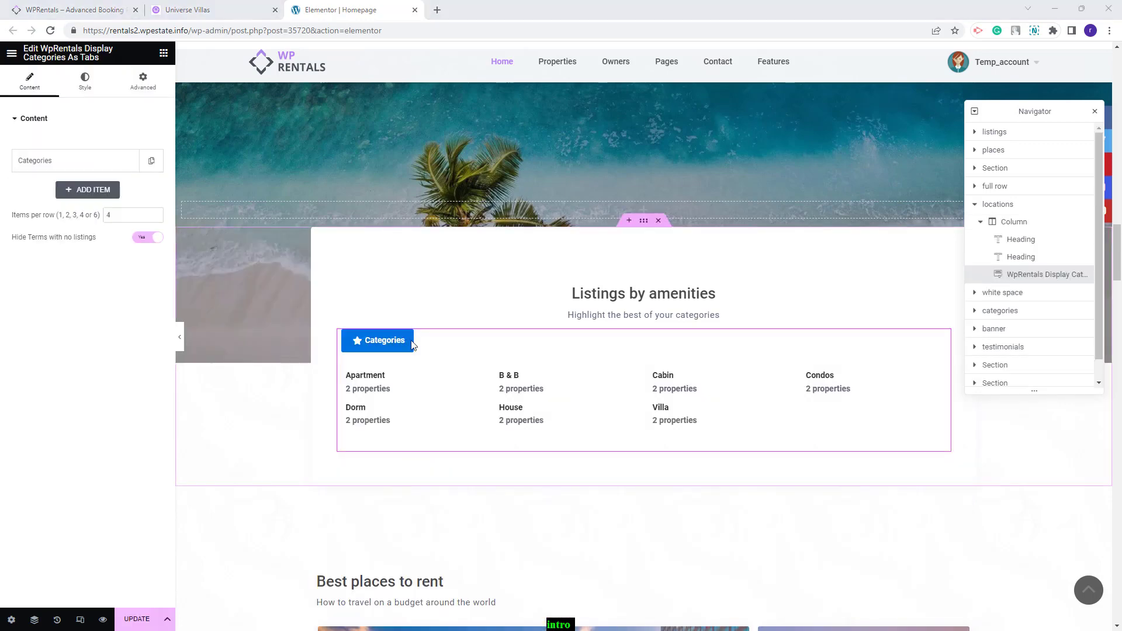
- Keep the first tab's source as Categories and relabel it 'Home Type'
left_click(60, 164)
left_click(120, 189)
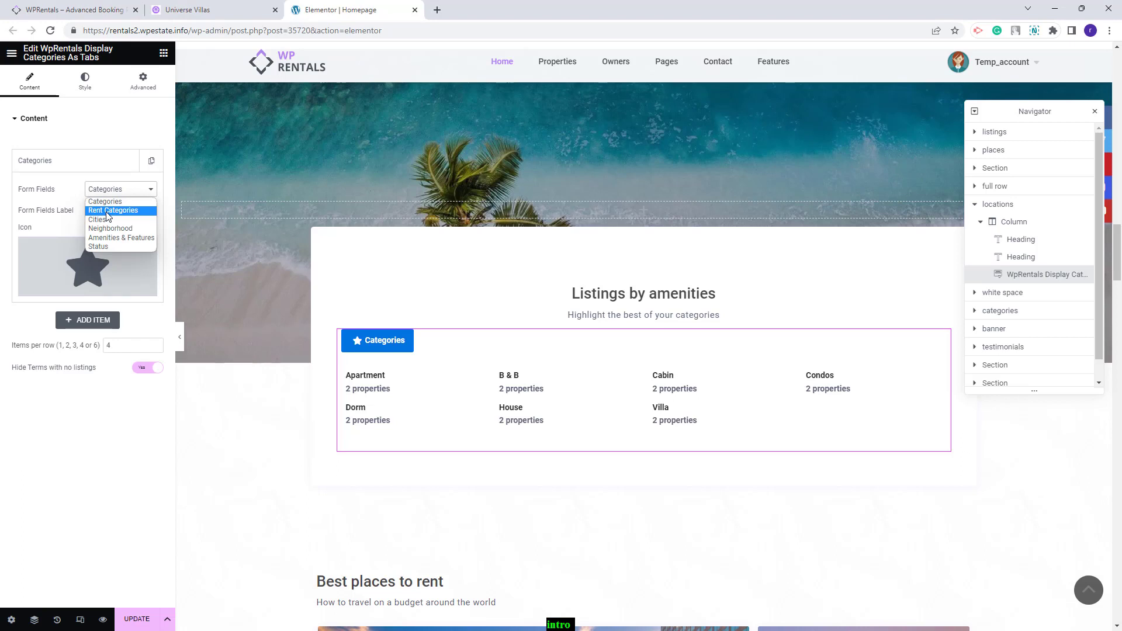
left_click(120, 201)
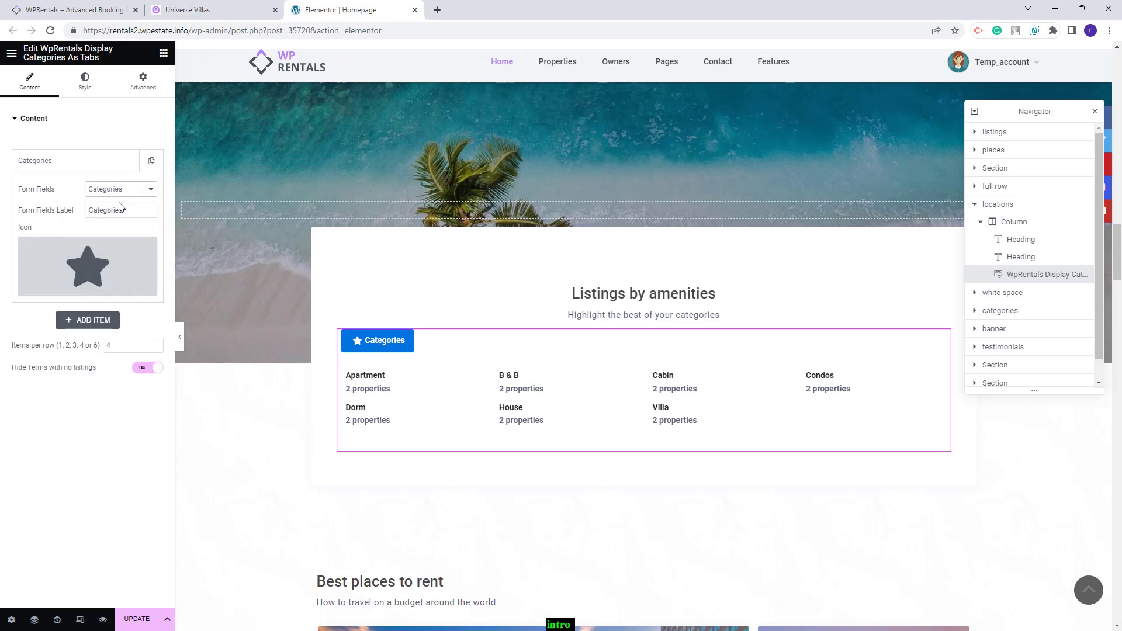
left_click_drag(122, 210, 78, 202)
type("Home Type")
- Give the Home Type tab the Store icon from the Icon Library
mouse_move(93, 264)
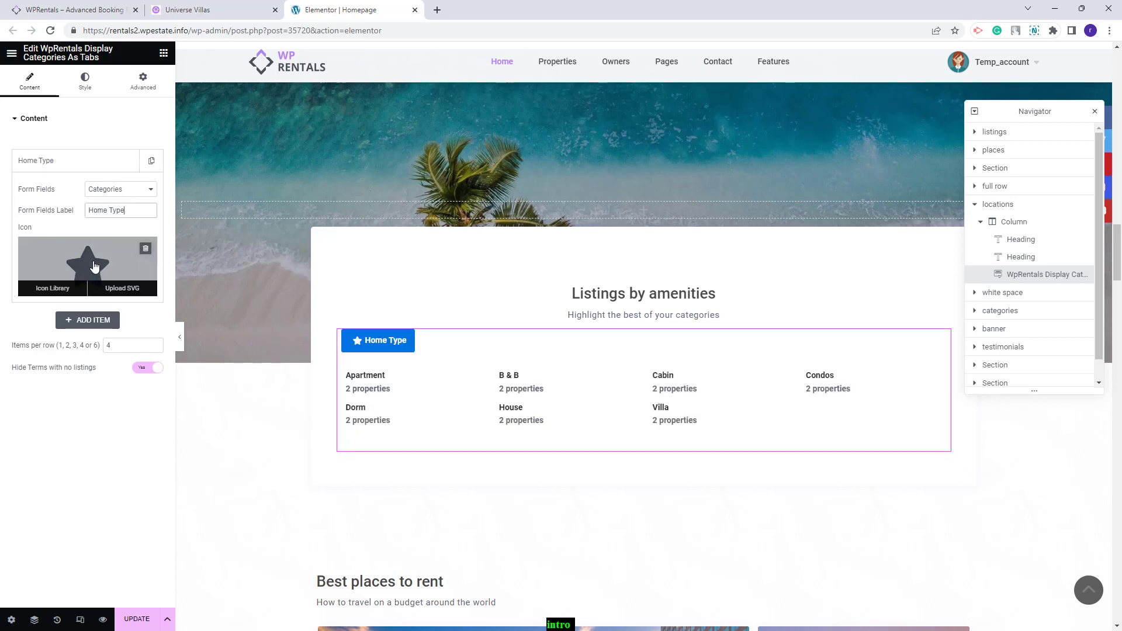
left_click(36, 292)
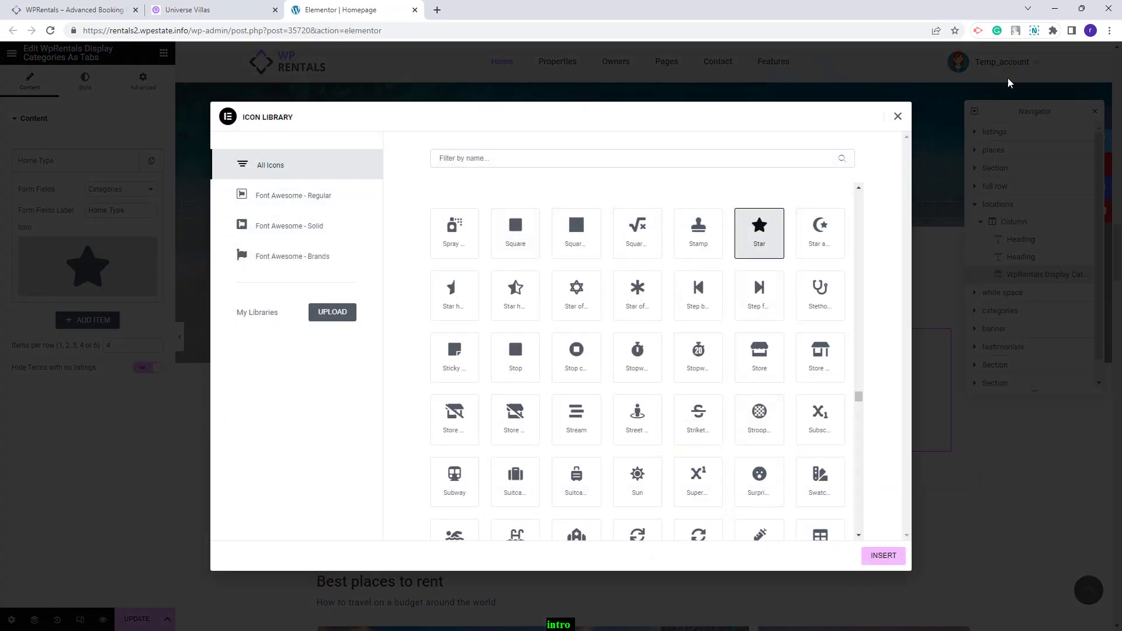
left_click(898, 116)
mouse_move(114, 293)
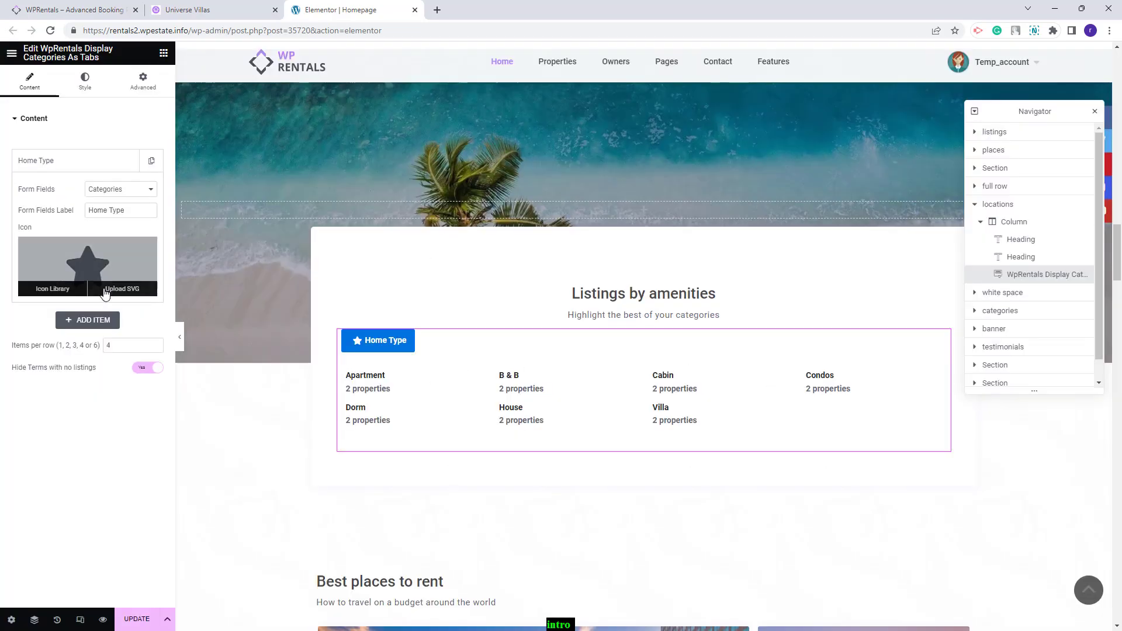
left_click(45, 293)
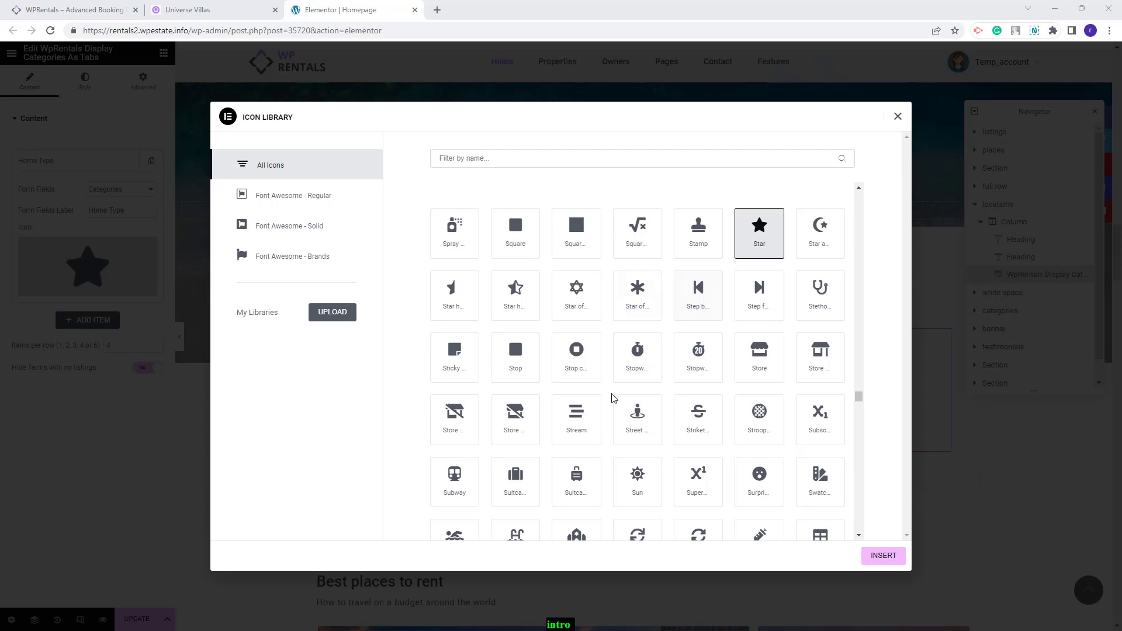
double_click(759, 353)
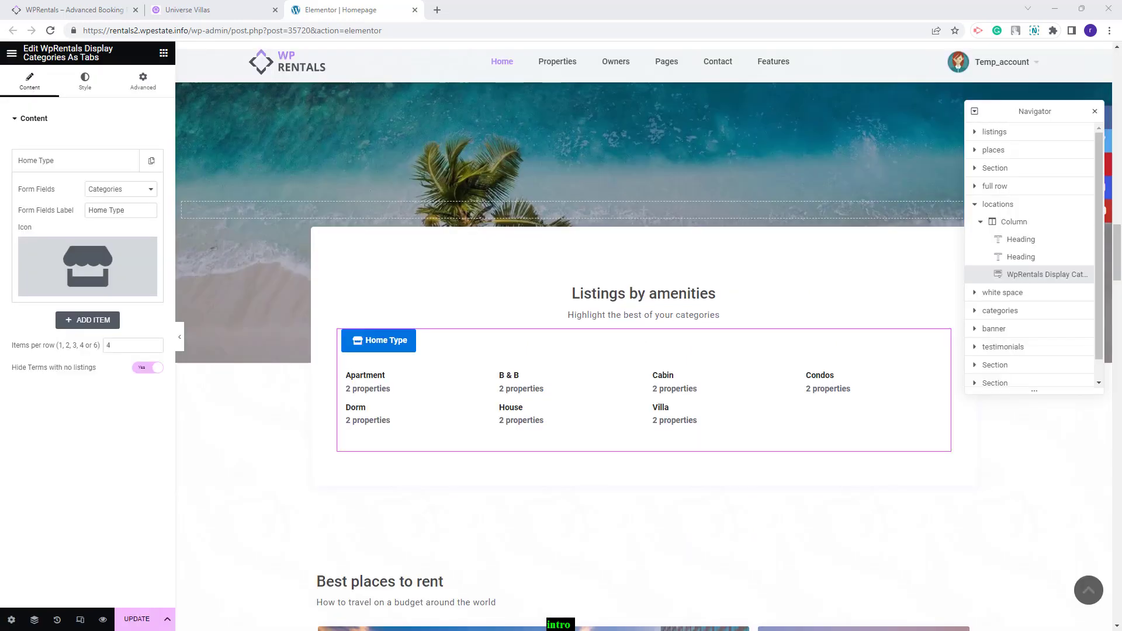
- Add a 'Rental Type' tab listing Rent Categories, with the house-1-1.svg icon
left_click(88, 319)
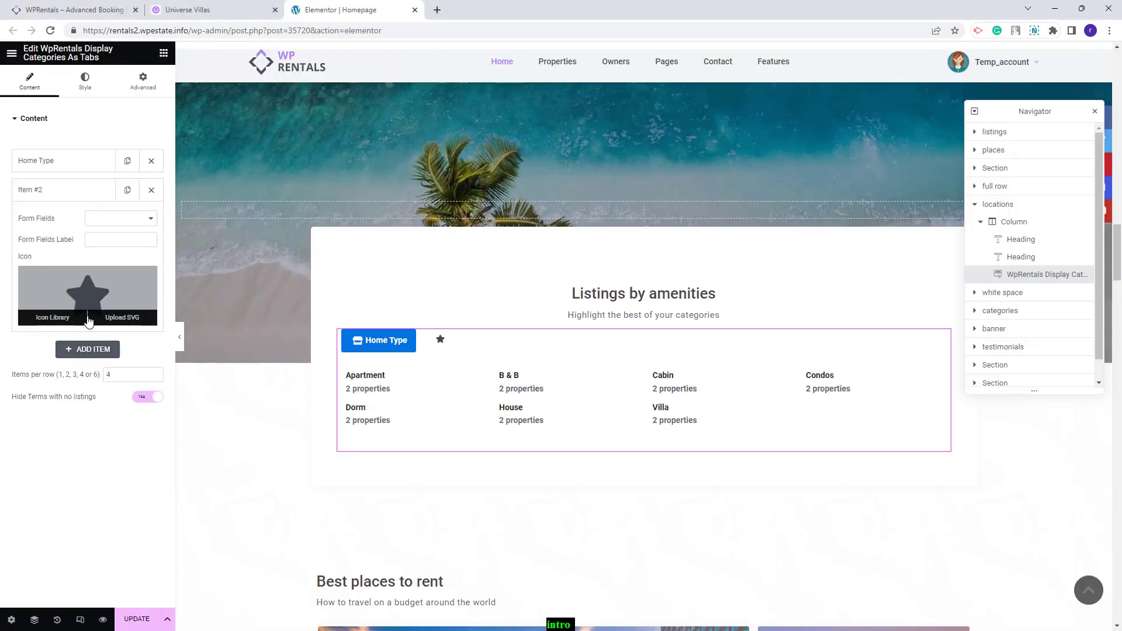
left_click(120, 220)
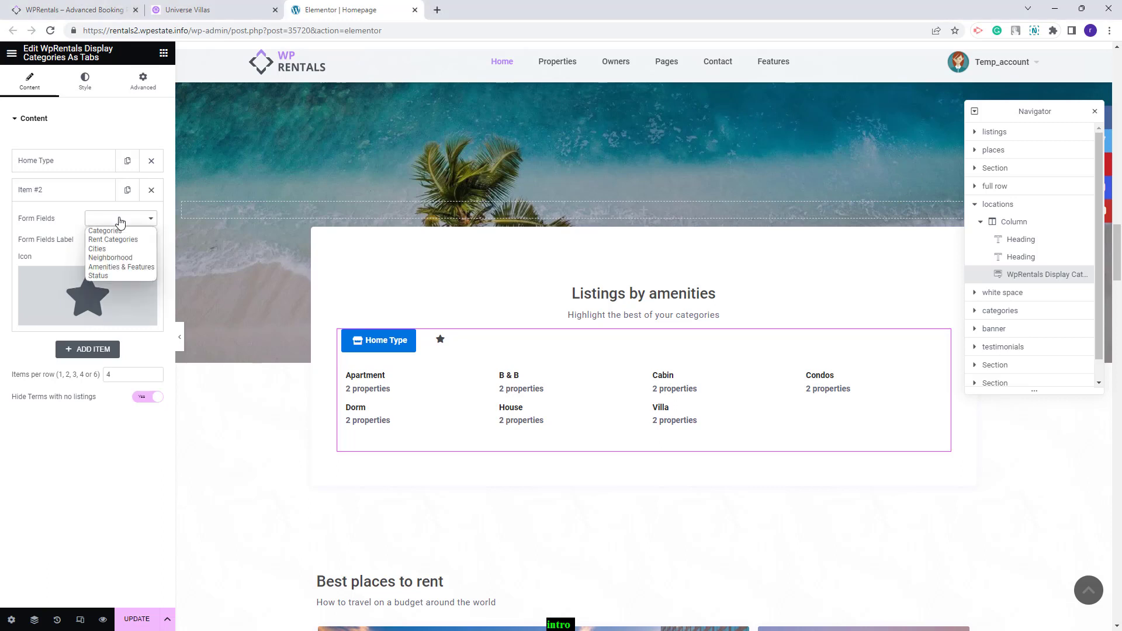
left_click(117, 240)
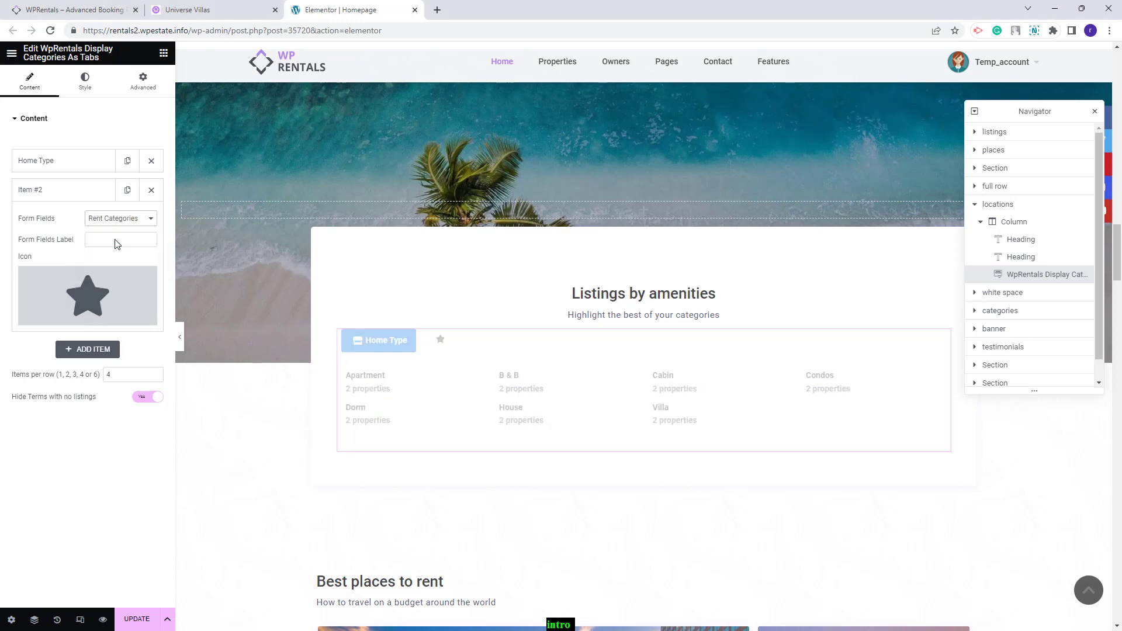
left_click(100, 240)
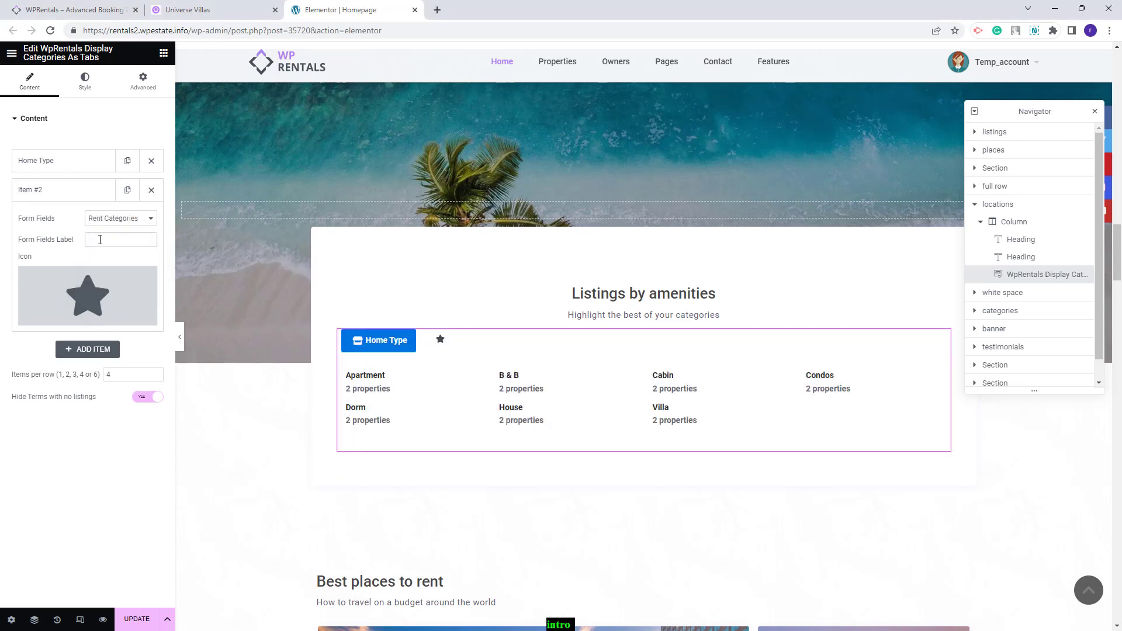
type("Rental Type")
mouse_move(108, 319)
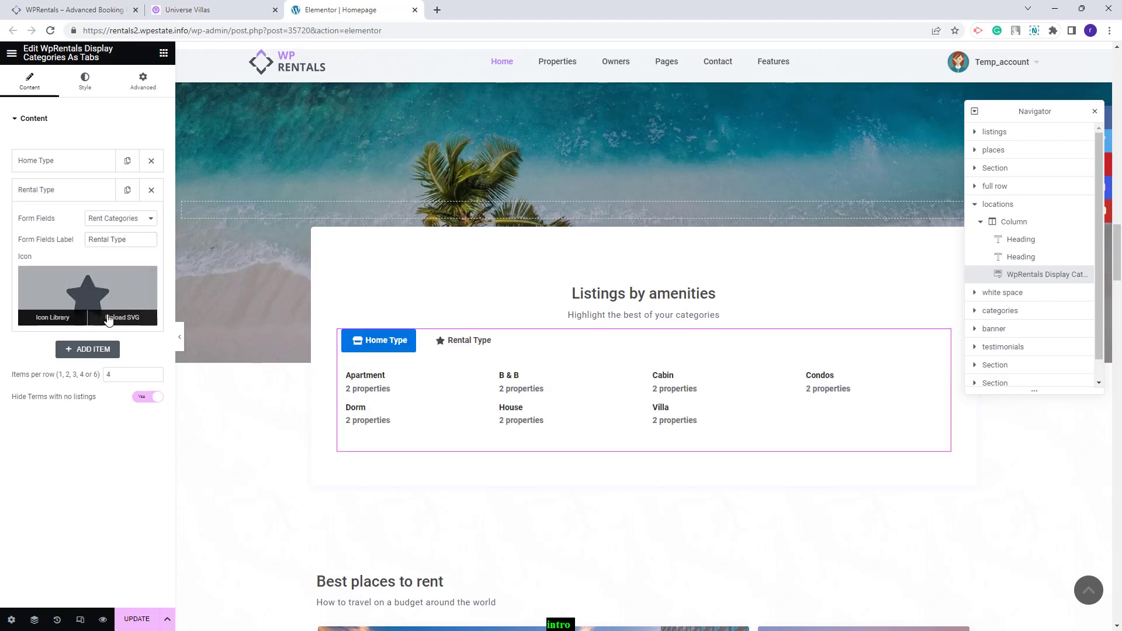
left_click(108, 318)
left_click(432, 217)
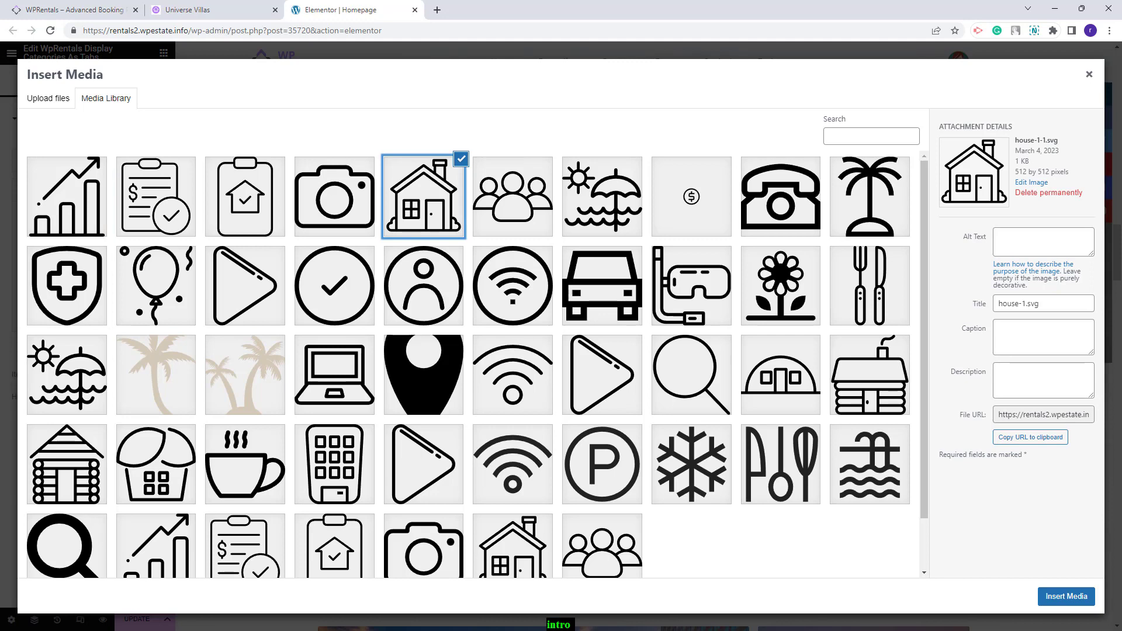
left_click(1069, 597)
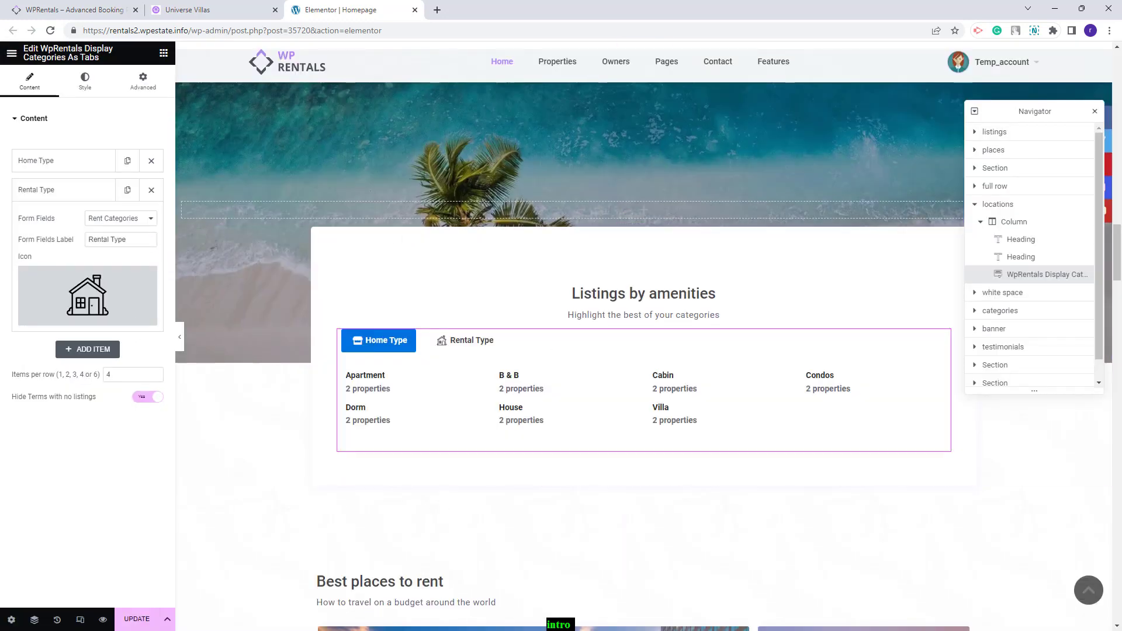
- Add a third tab 'Rental City' listing Cities, leaving its icon unchanged
left_click(88, 349)
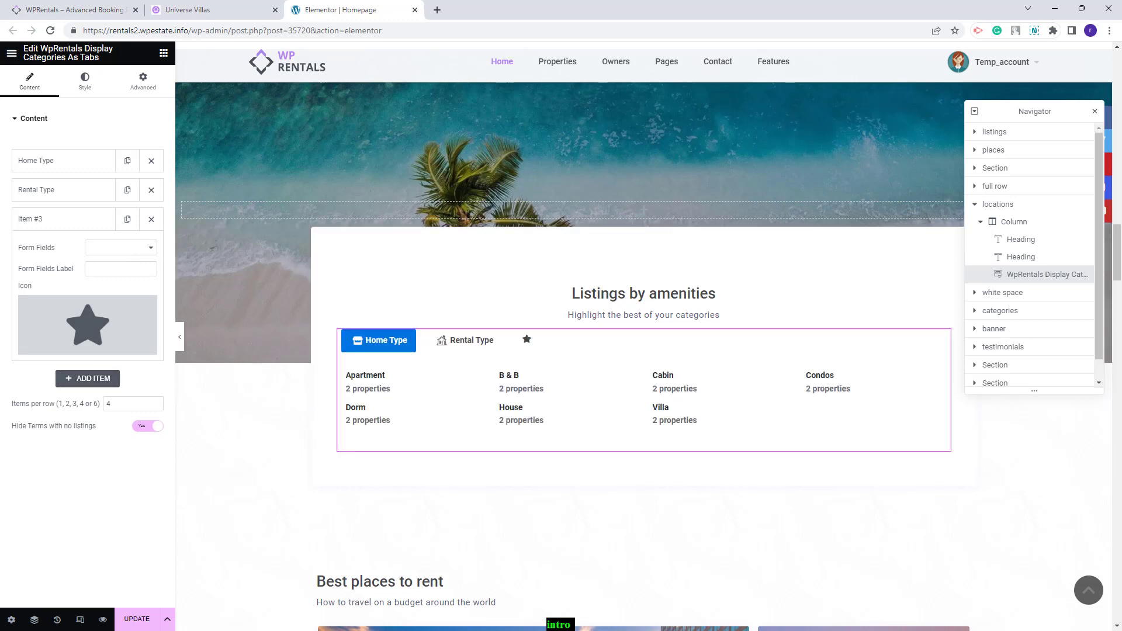
left_click(114, 256)
left_click(119, 282)
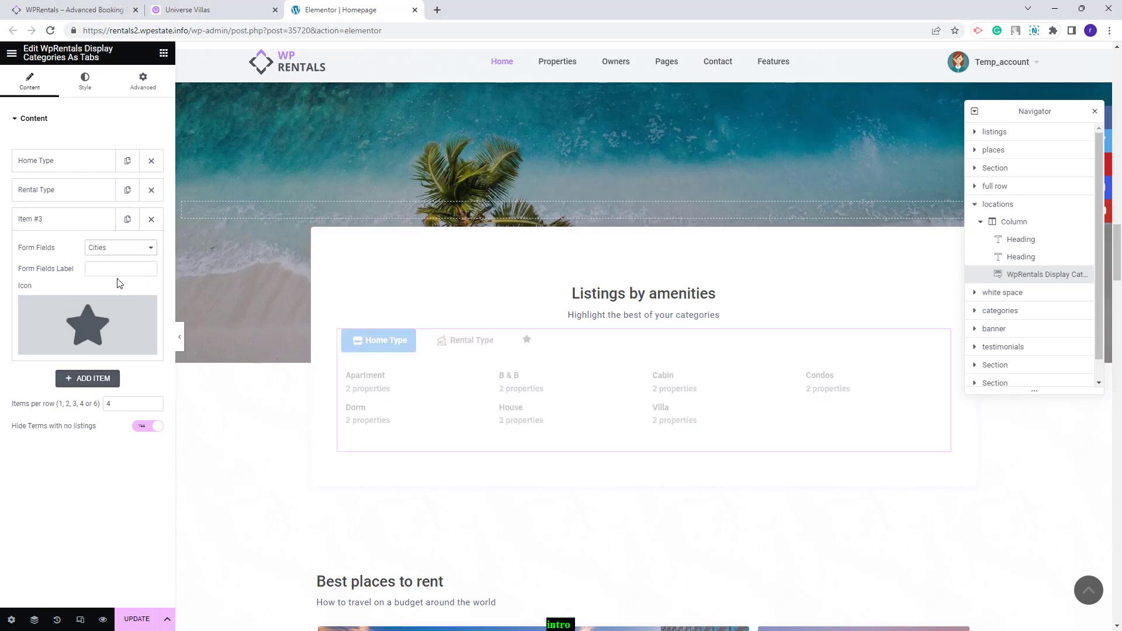
left_click(109, 268)
type("Rental City")
left_click(109, 334)
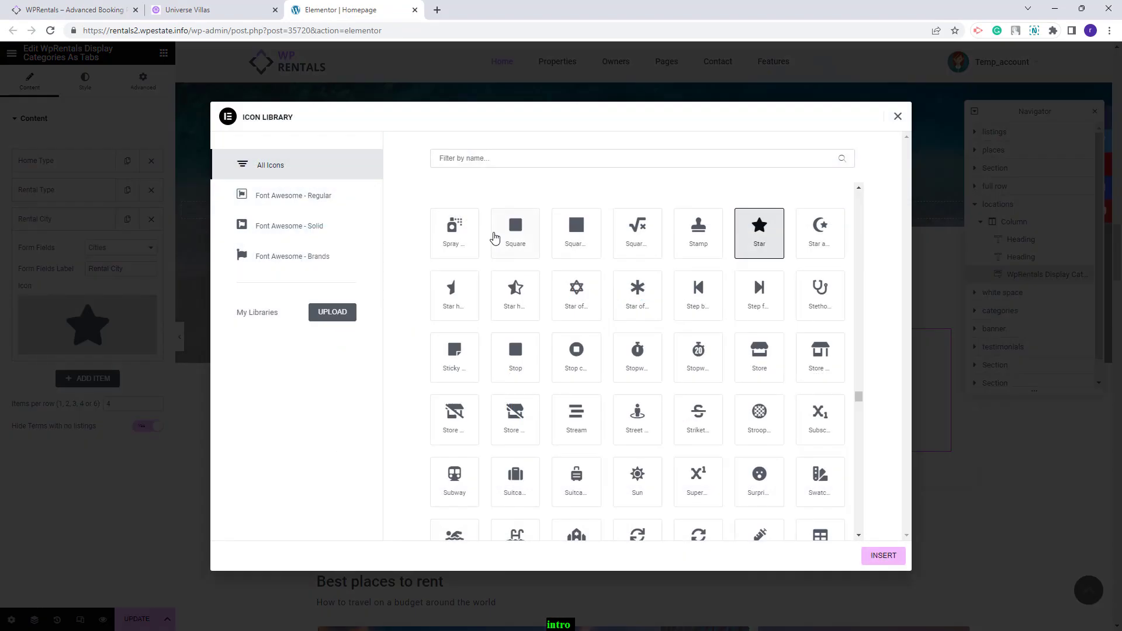
key("Escape")
- Add a 'Rental Area' tab based on Neighborhood with the Street View icon
left_click(88, 378)
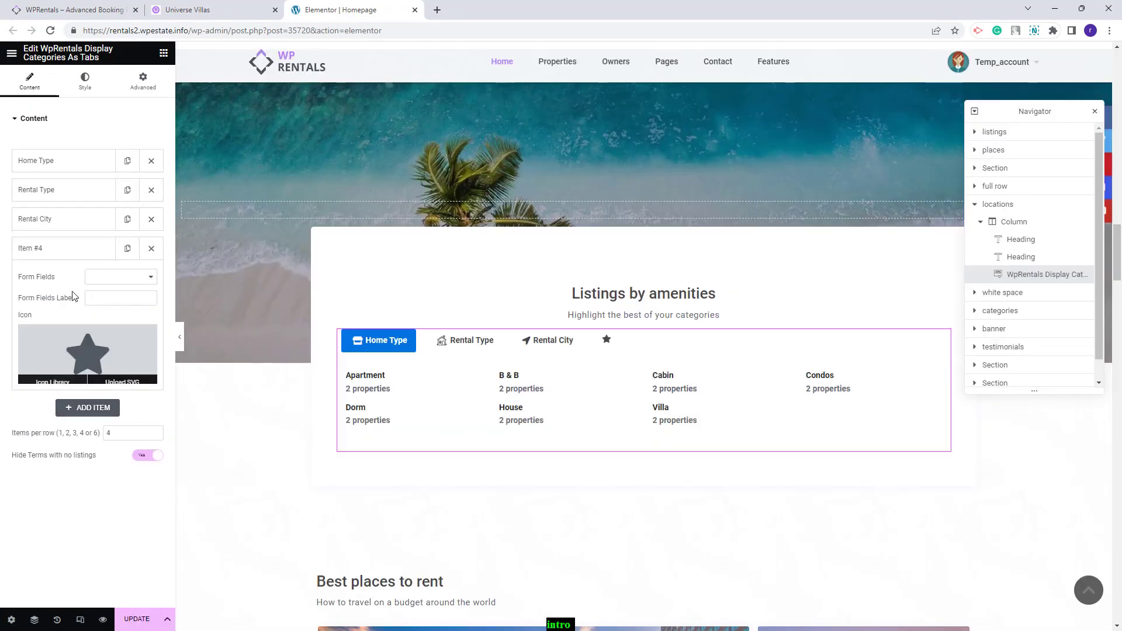
left_click(101, 276)
left_click(108, 319)
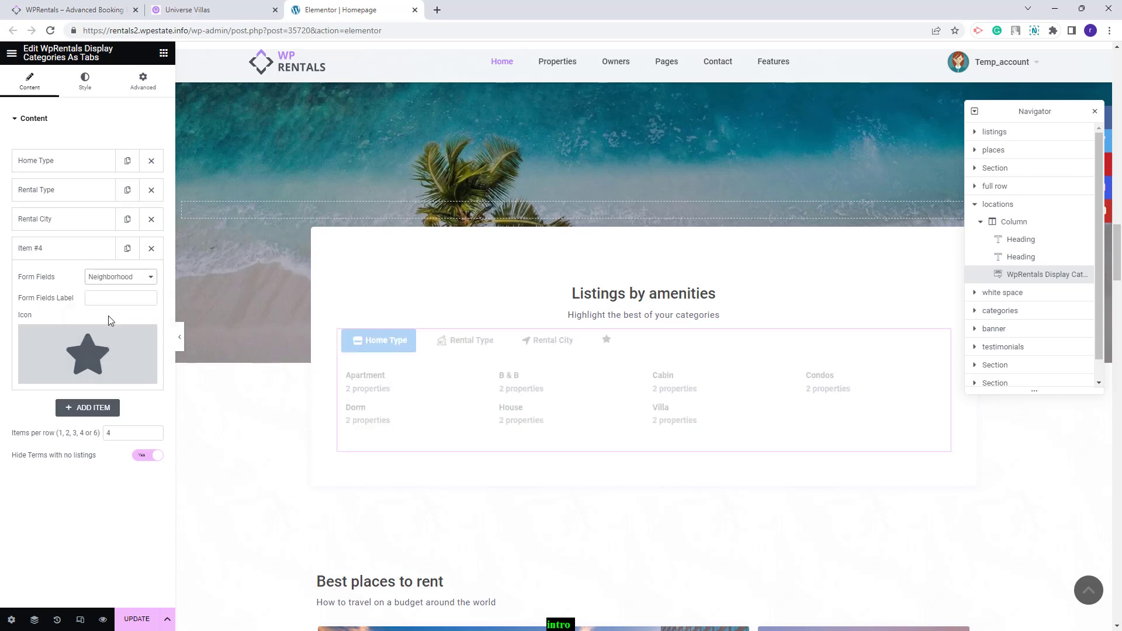
left_click(120, 297)
type("Rental Area")
left_click(55, 377)
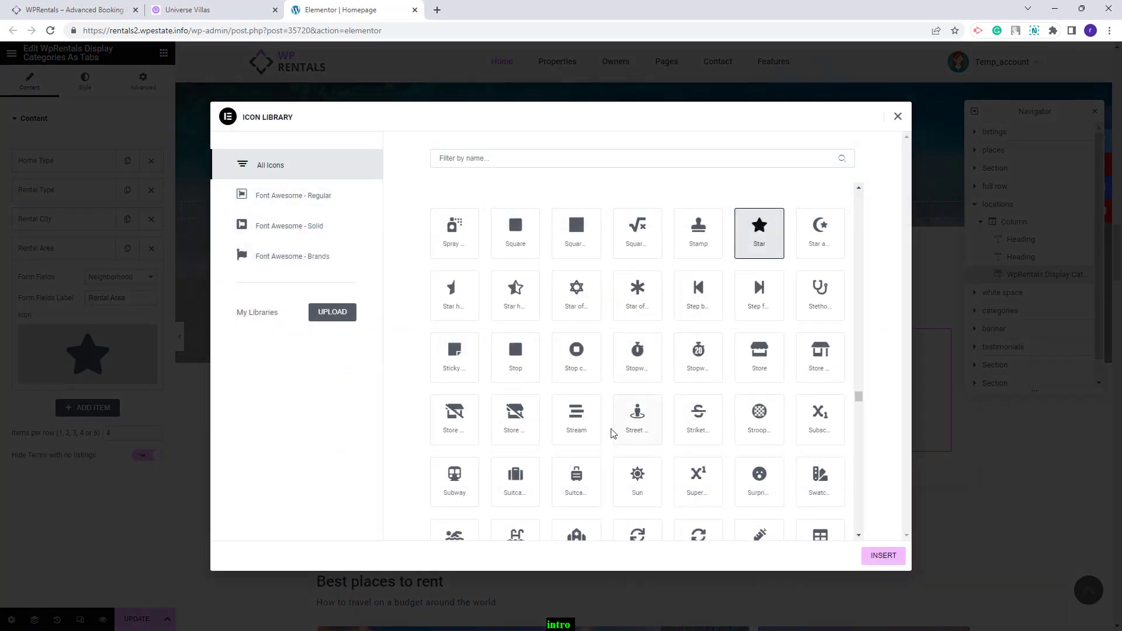
double_click(618, 430)
- Add a 'Features' tab based on Amenities & Features with the Stroopwafel icon
left_click(88, 407)
left_click(93, 308)
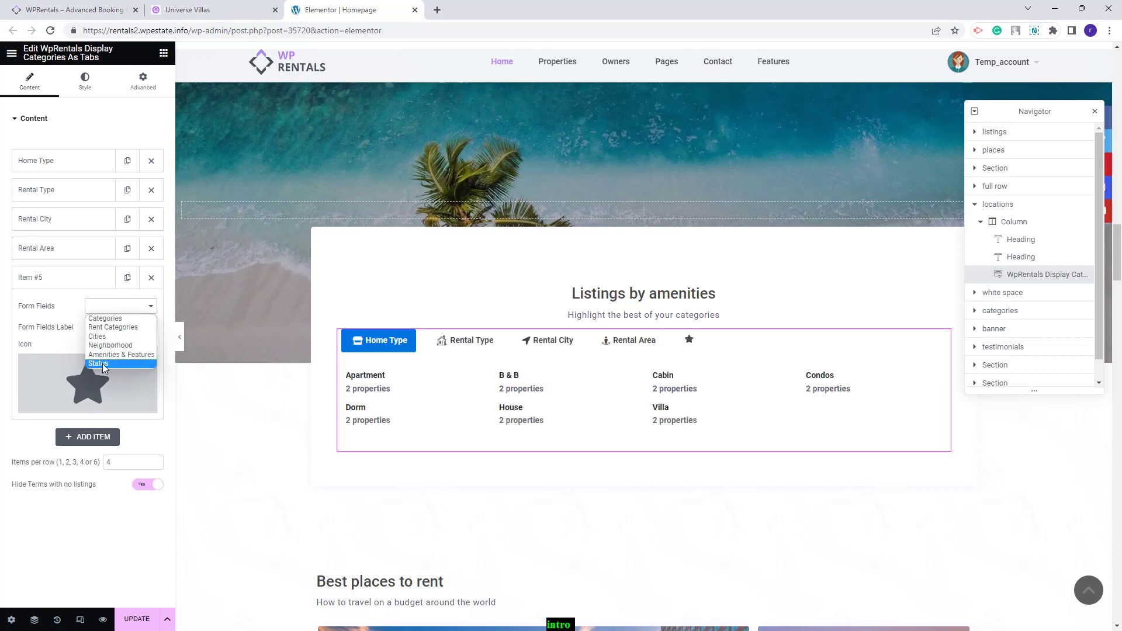
left_click(107, 356)
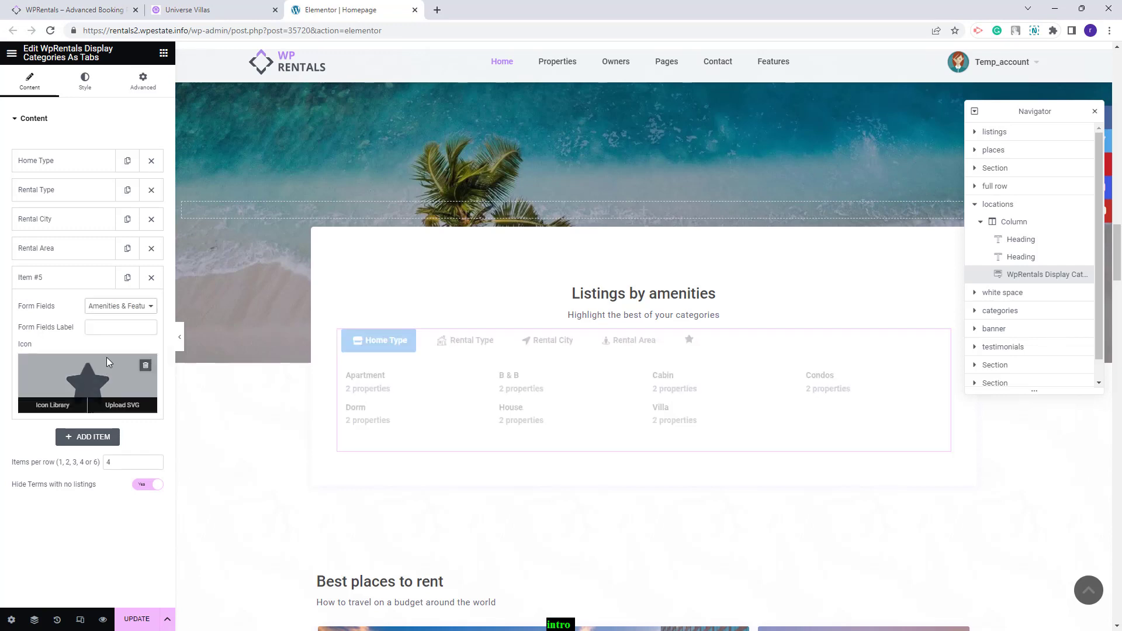
left_click(110, 331)
type("Features")
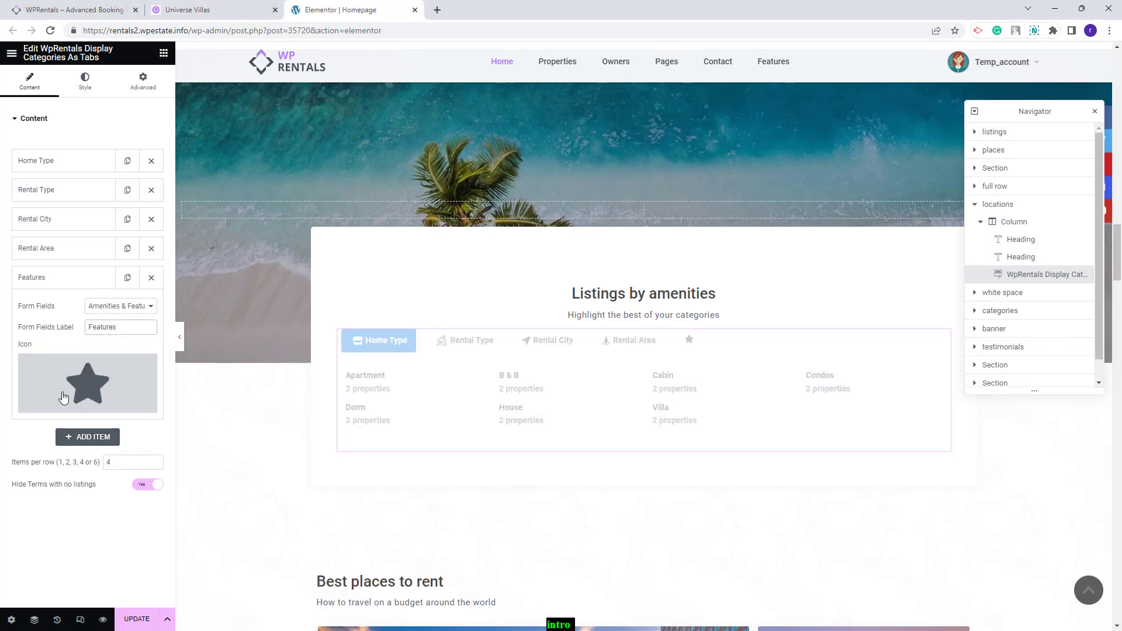
left_click(47, 411)
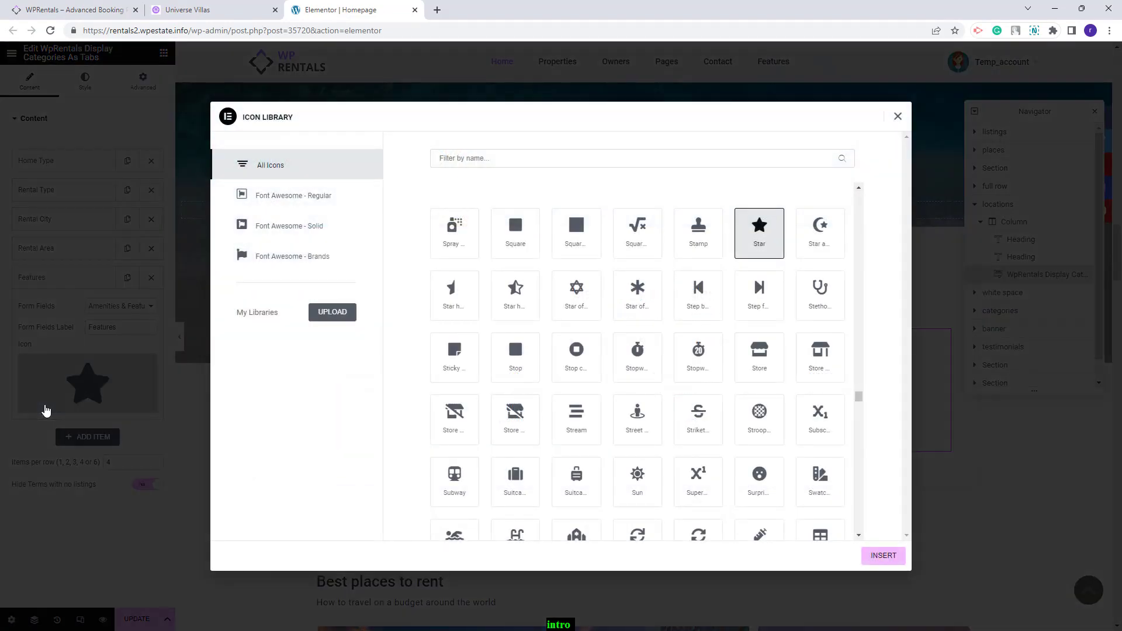
double_click(760, 412)
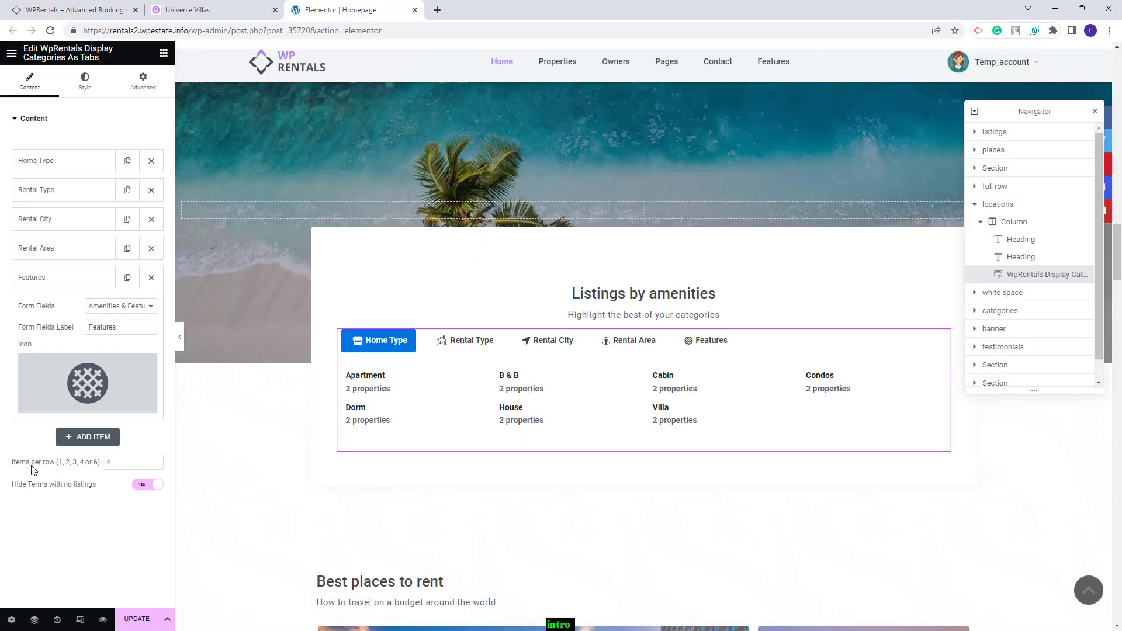
left_click(108, 463)
key("BackSpace")
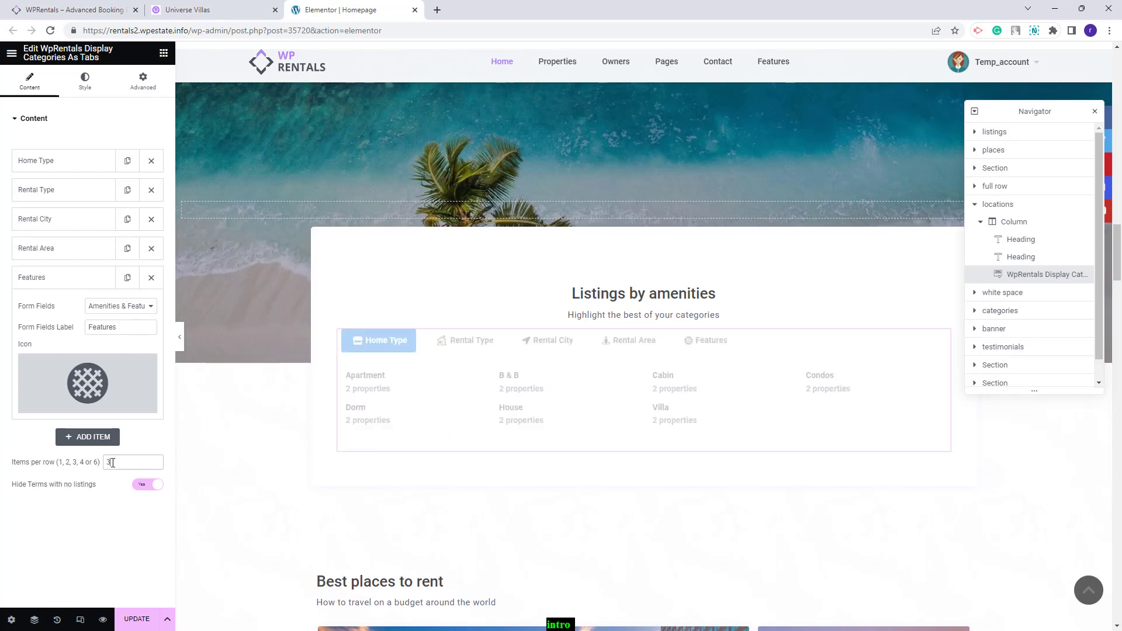
type("3")
key("BackSpace")
type("6")
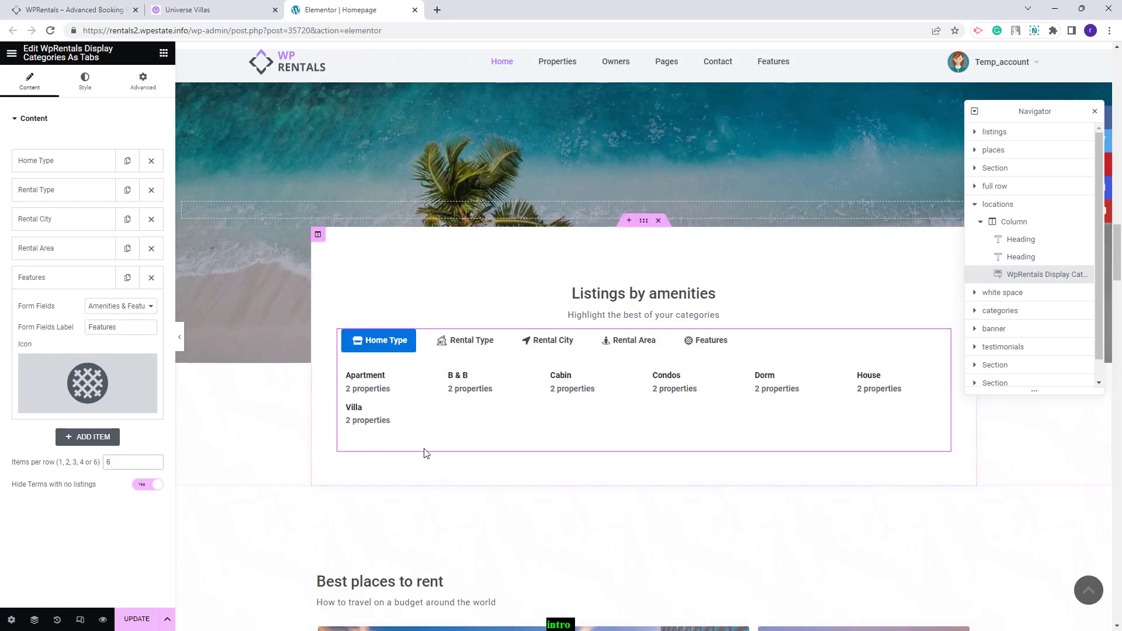
key("BackSpace")
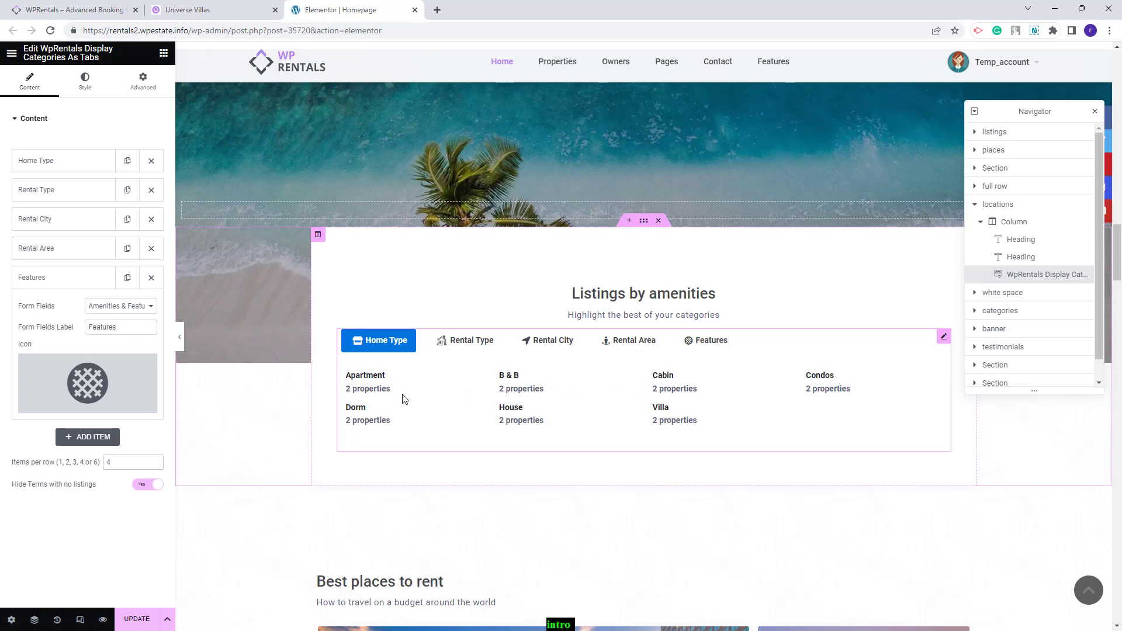
left_click(148, 486)
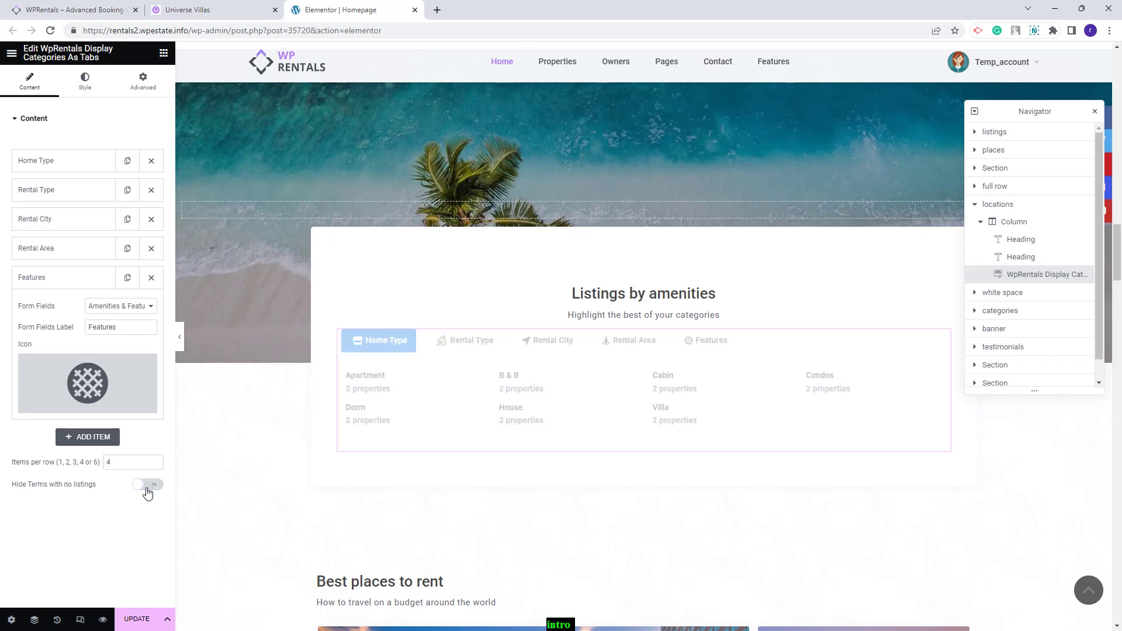
left_click(484, 343)
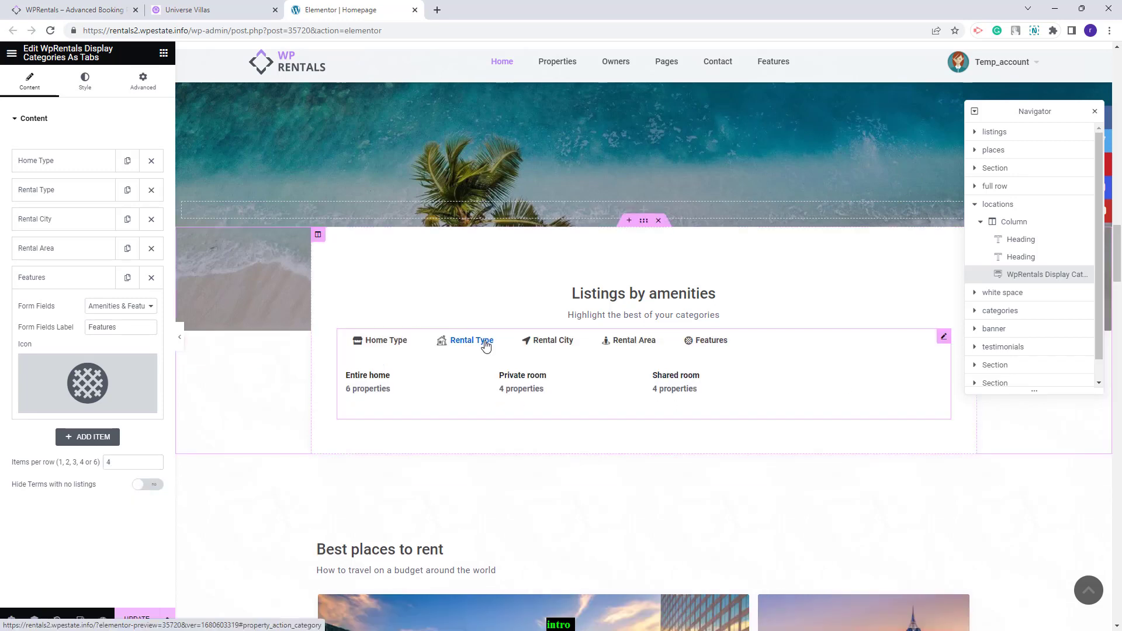
left_click(541, 342)
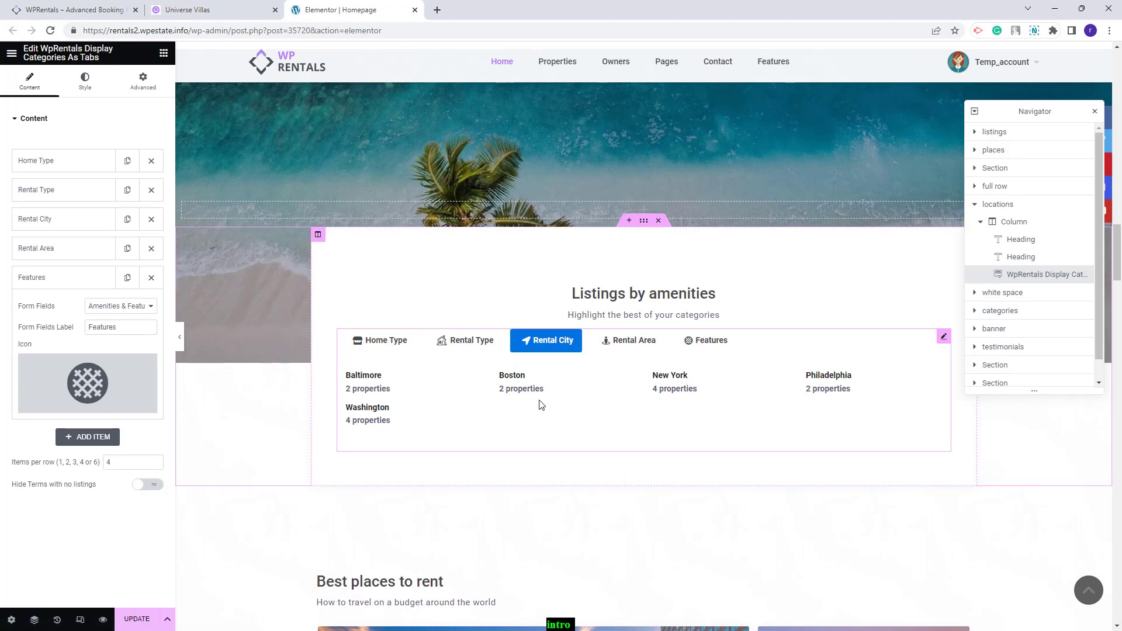
left_click(148, 485)
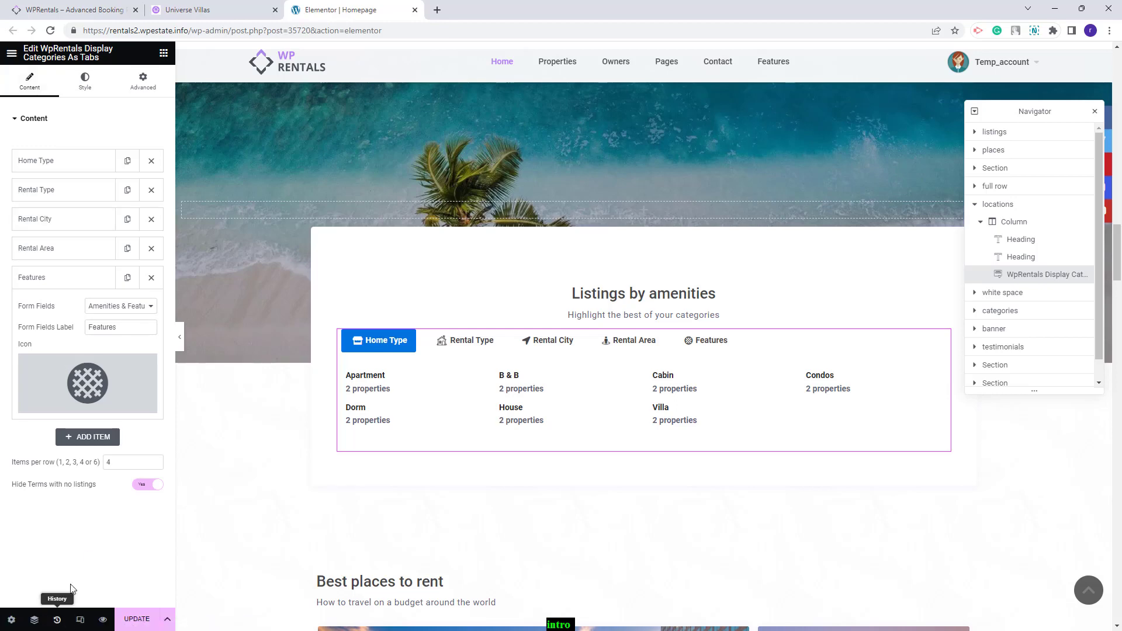
- Centre the tabs with 15/35 padding, 0/10/30/0 margin, 4px radius, grey tabs, purple active tab
left_click(86, 84)
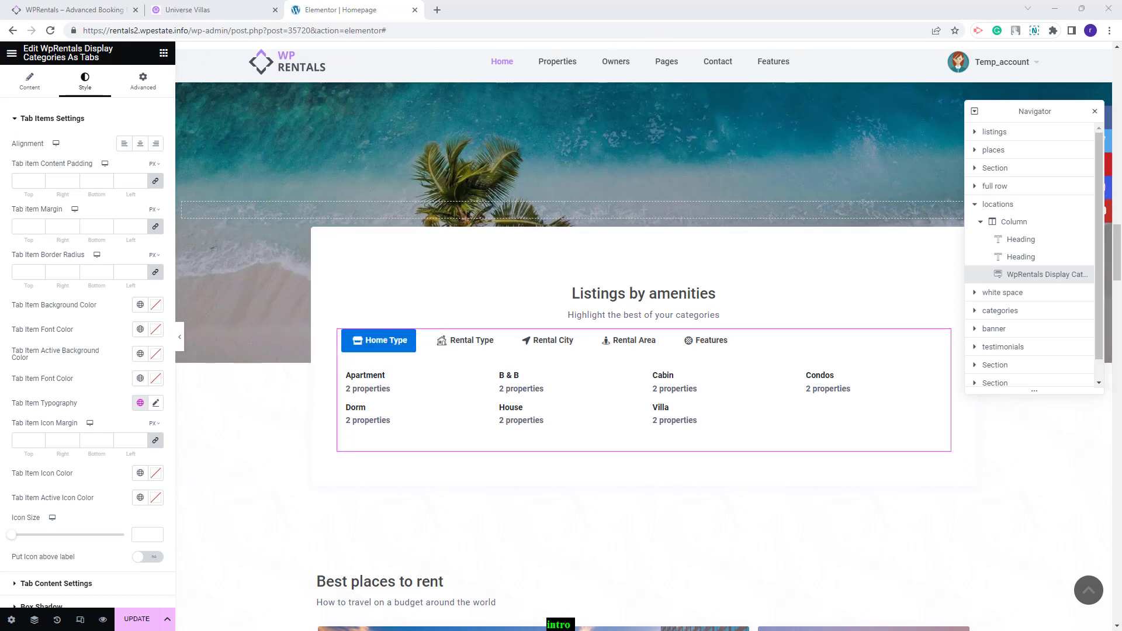
left_click(140, 145)
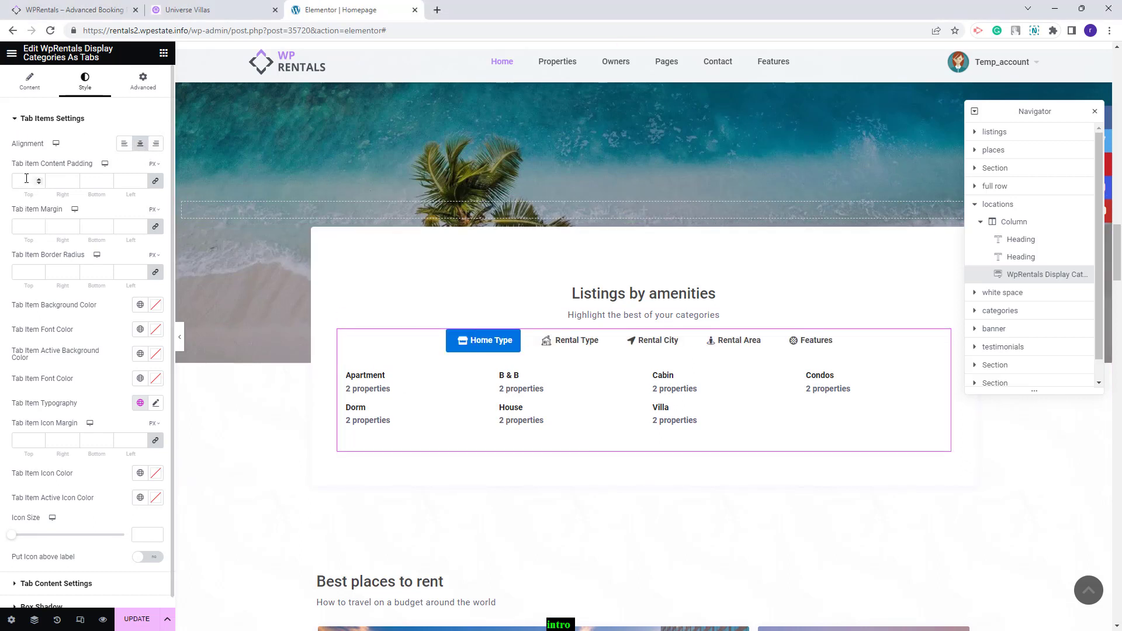
left_click(155, 181)
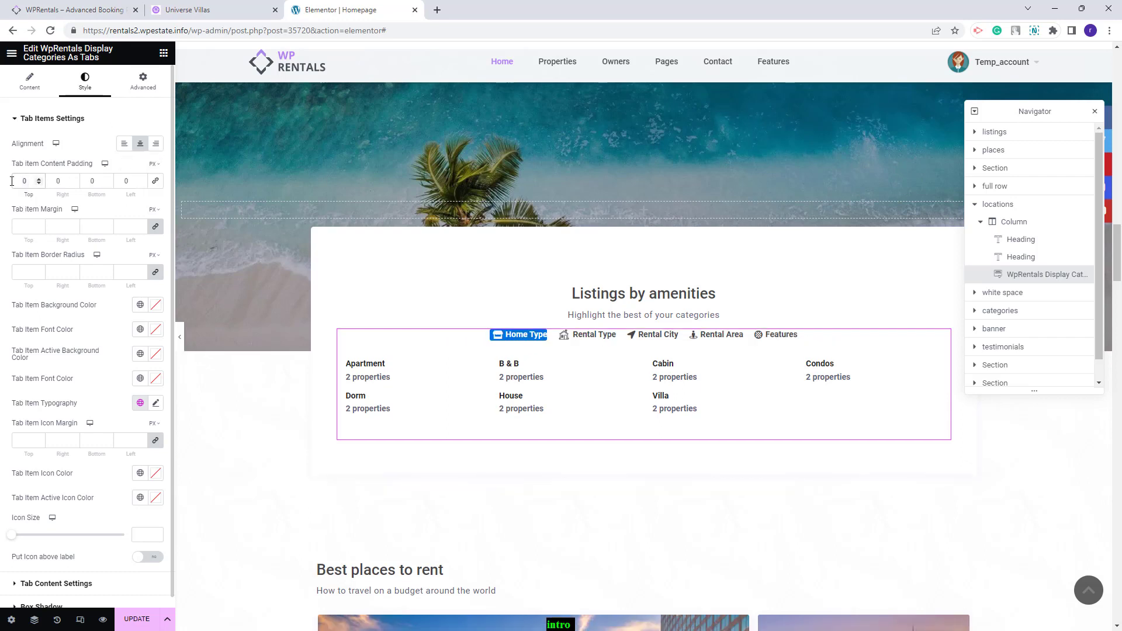
key("ctrl+z")
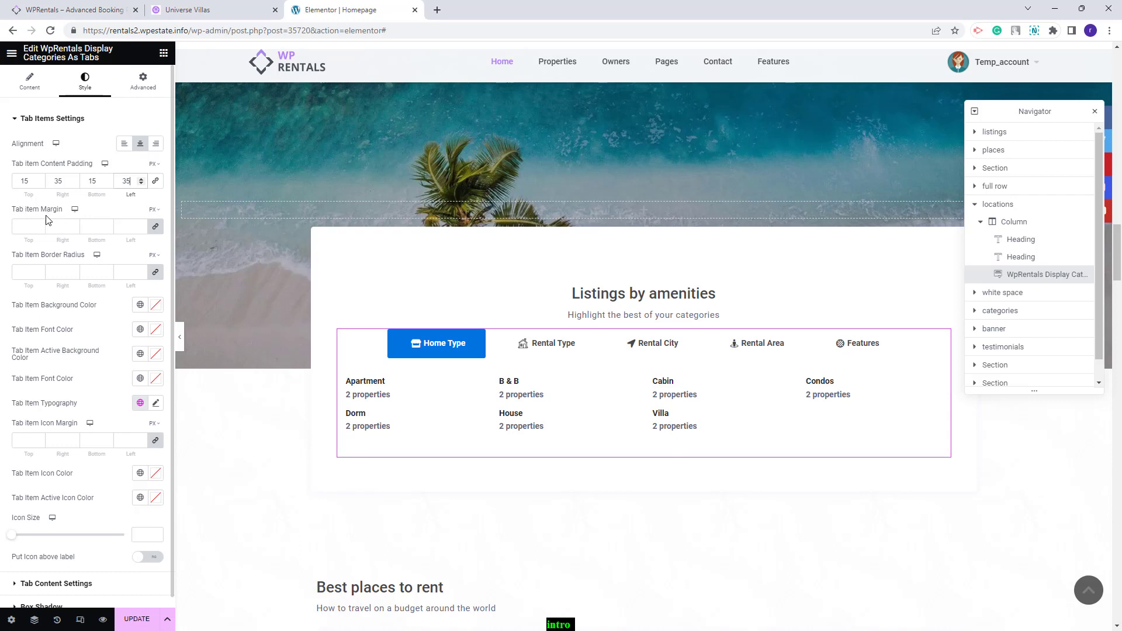
key("ctrl+z")
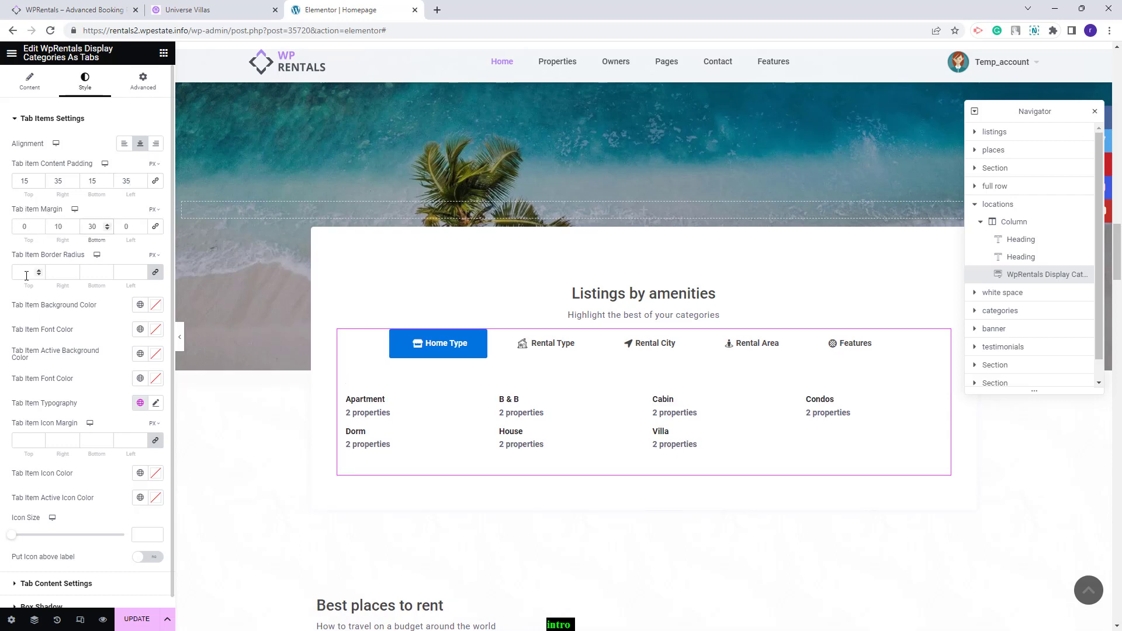
key("ctrl+z")
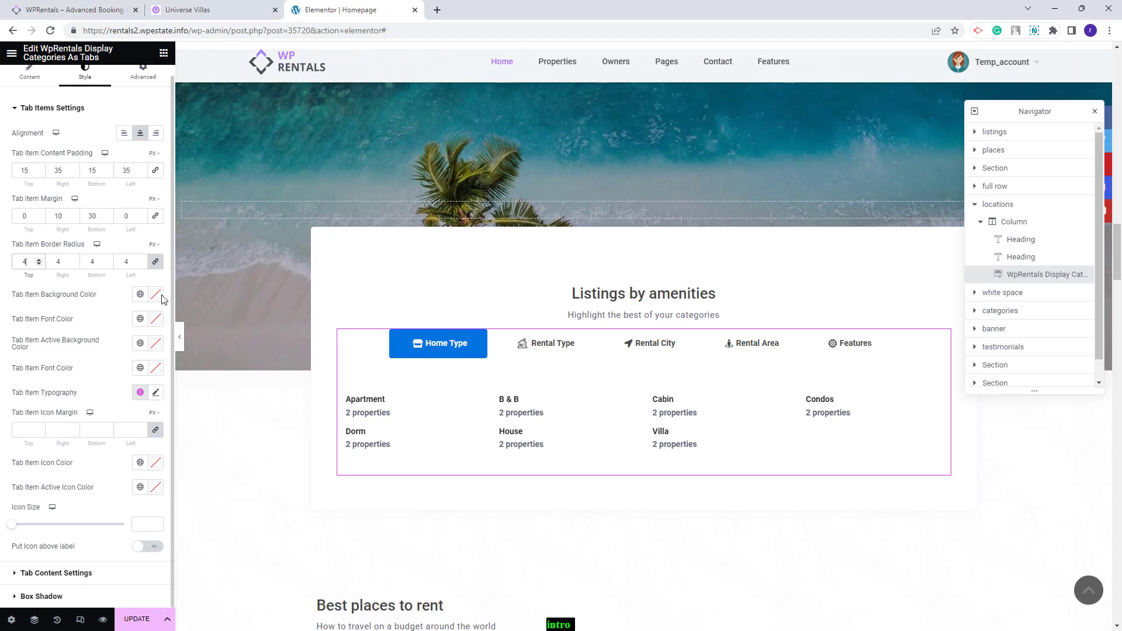
key("ctrl+z")
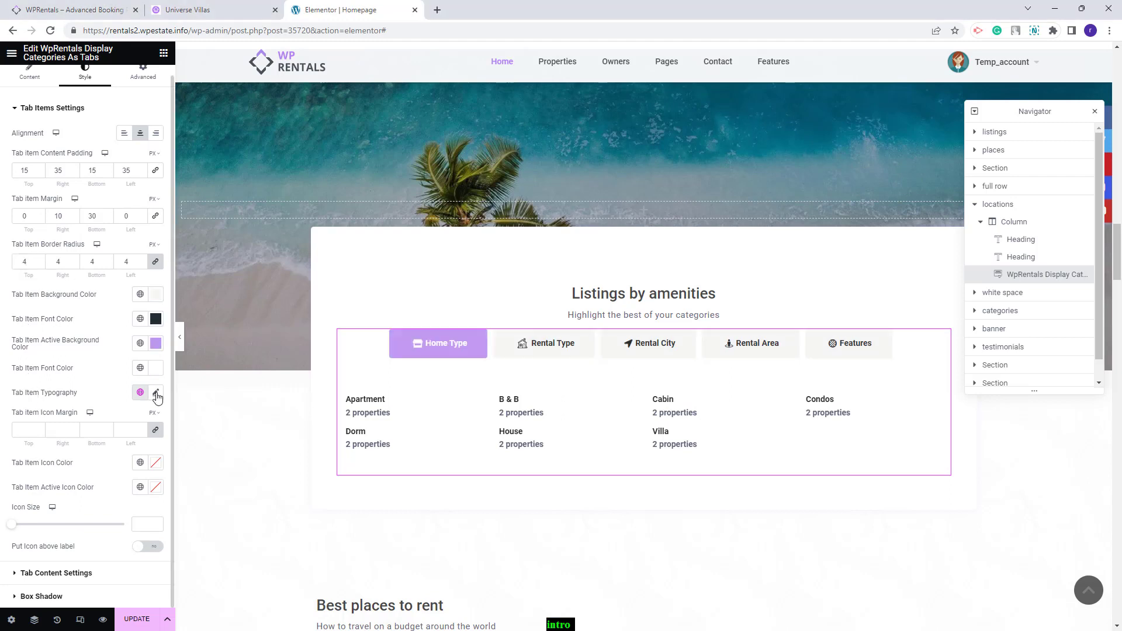
- Set the tab label typography to size 14 and weight 500 (Medium)
left_click(156, 393)
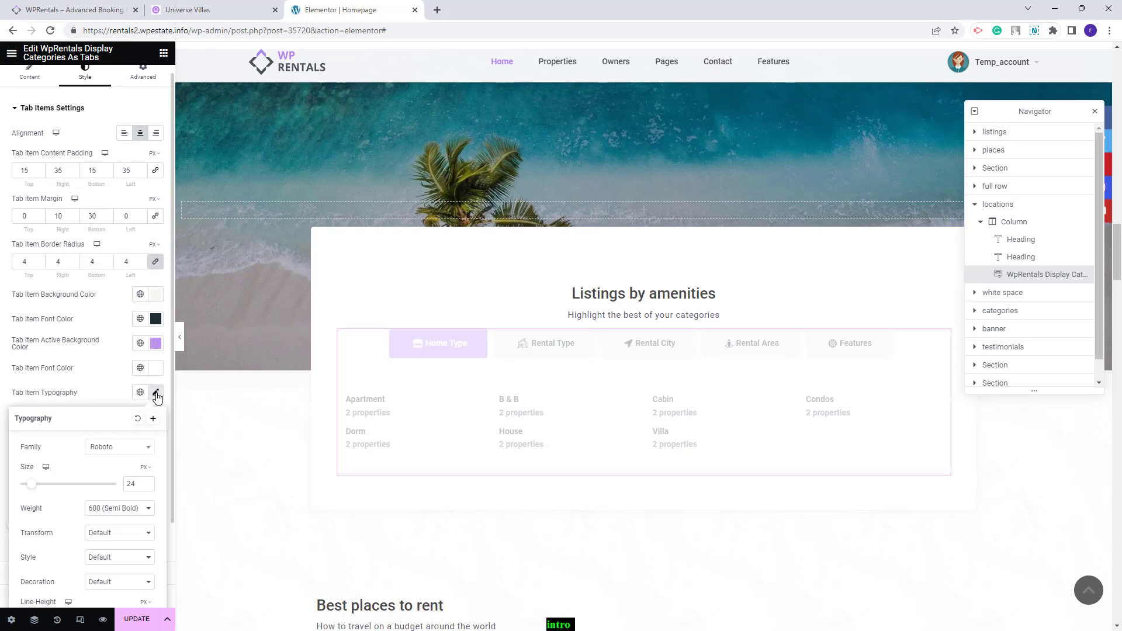
double_click(122, 484)
type("14")
left_click(114, 508)
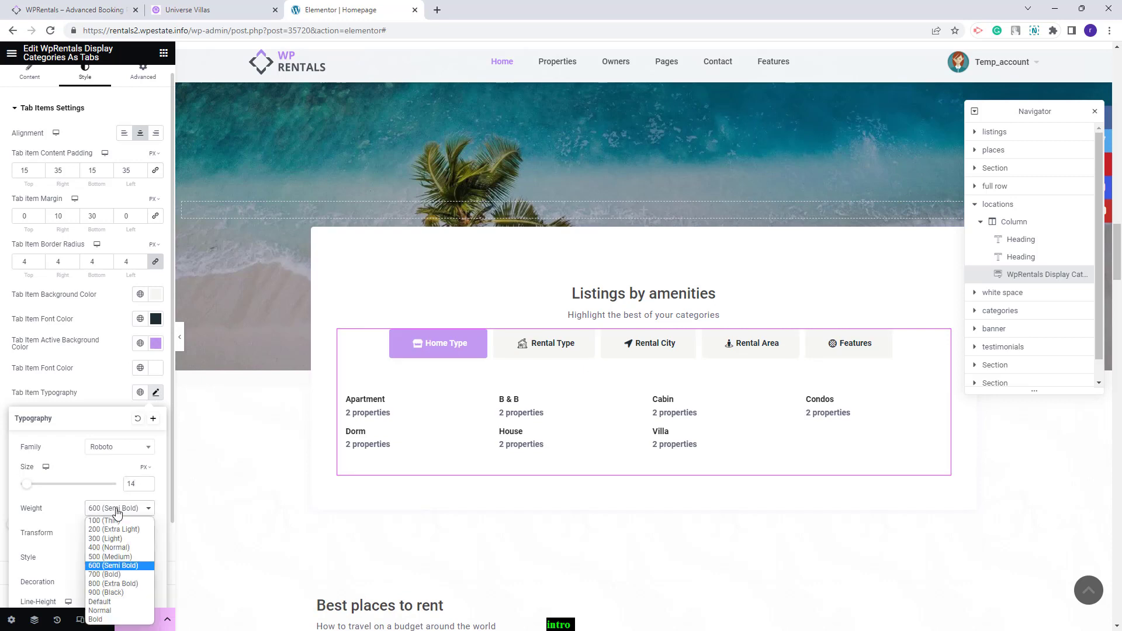
left_click(112, 549)
scroll(108, 514, "down", 2)
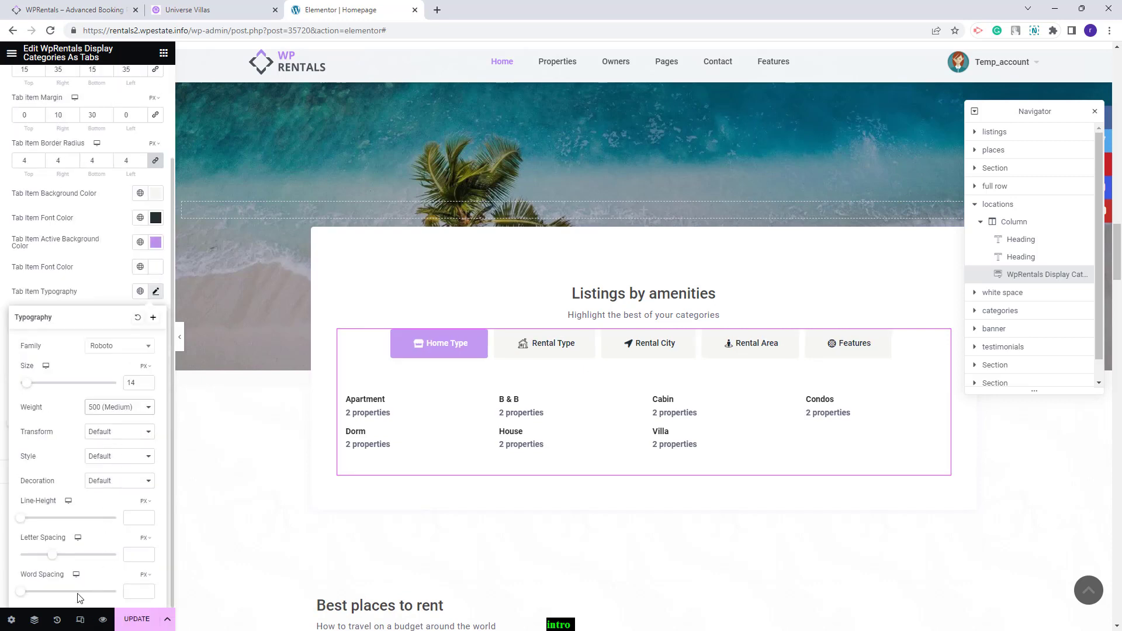
left_click(53, 335)
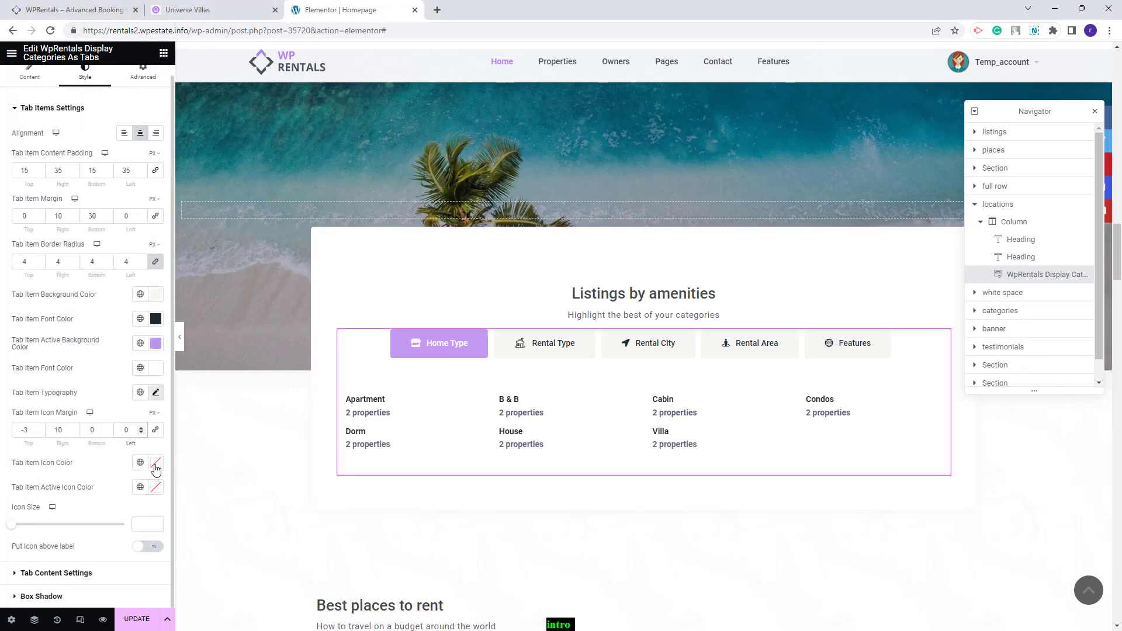
- Colour the tab icons dark bluish and the active tab's icon white (#FFFFFF)
left_click(156, 462)
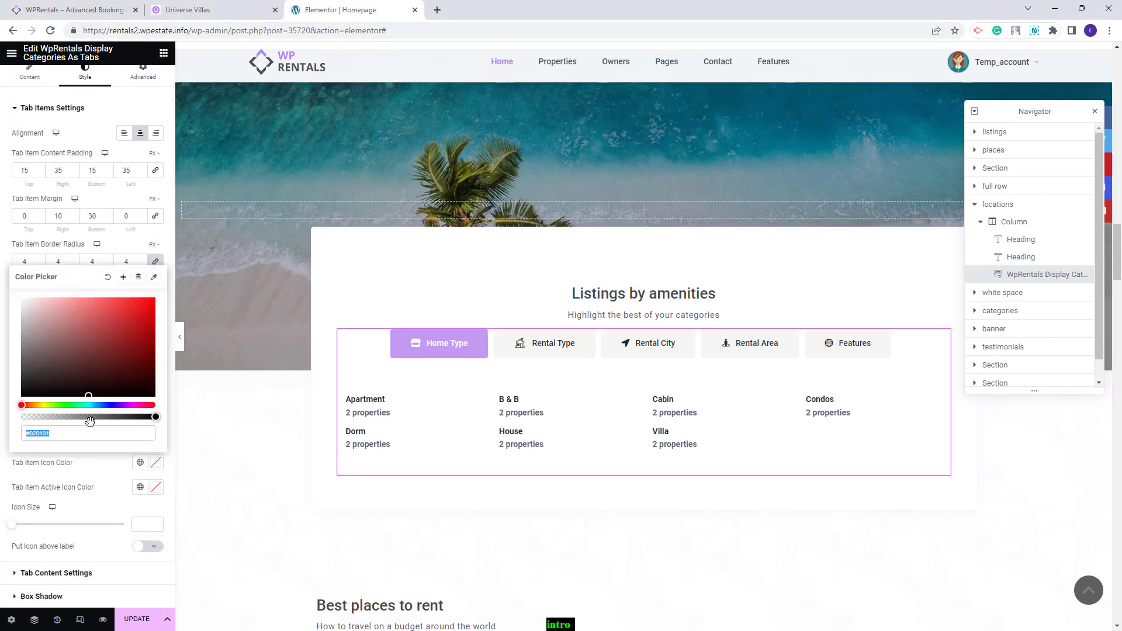
key("ctrl+v")
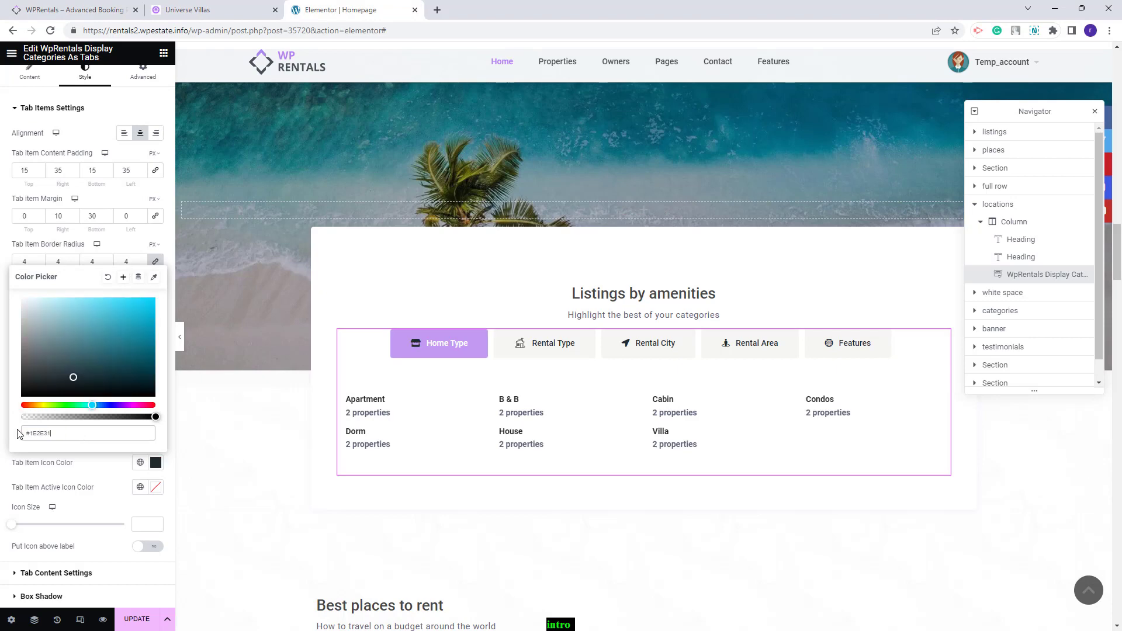
left_click(154, 465)
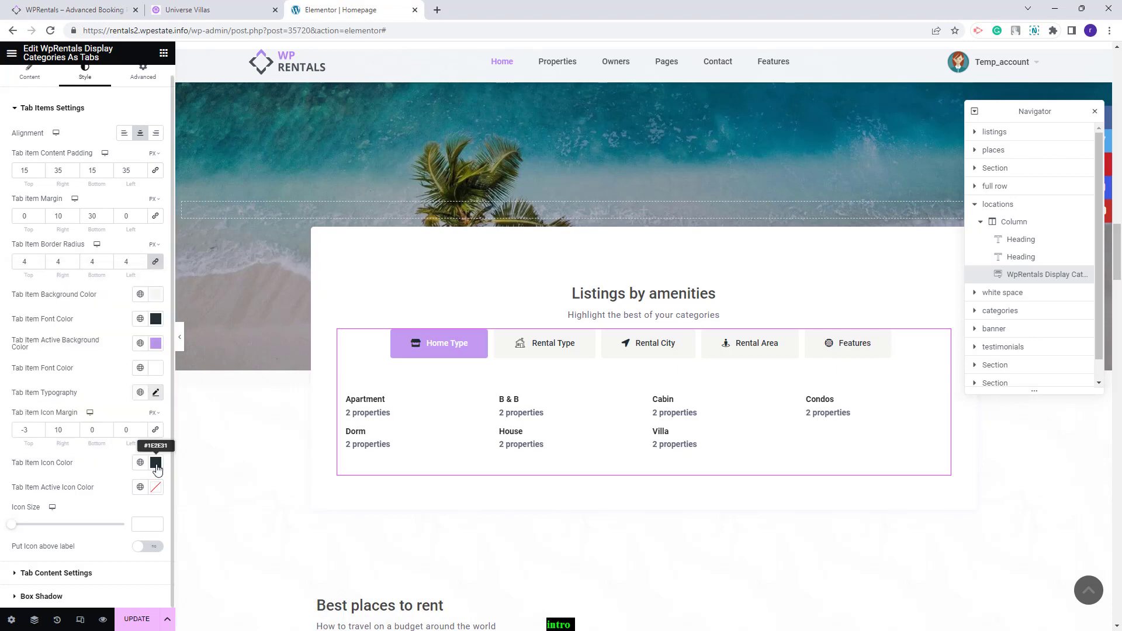
left_click(155, 487)
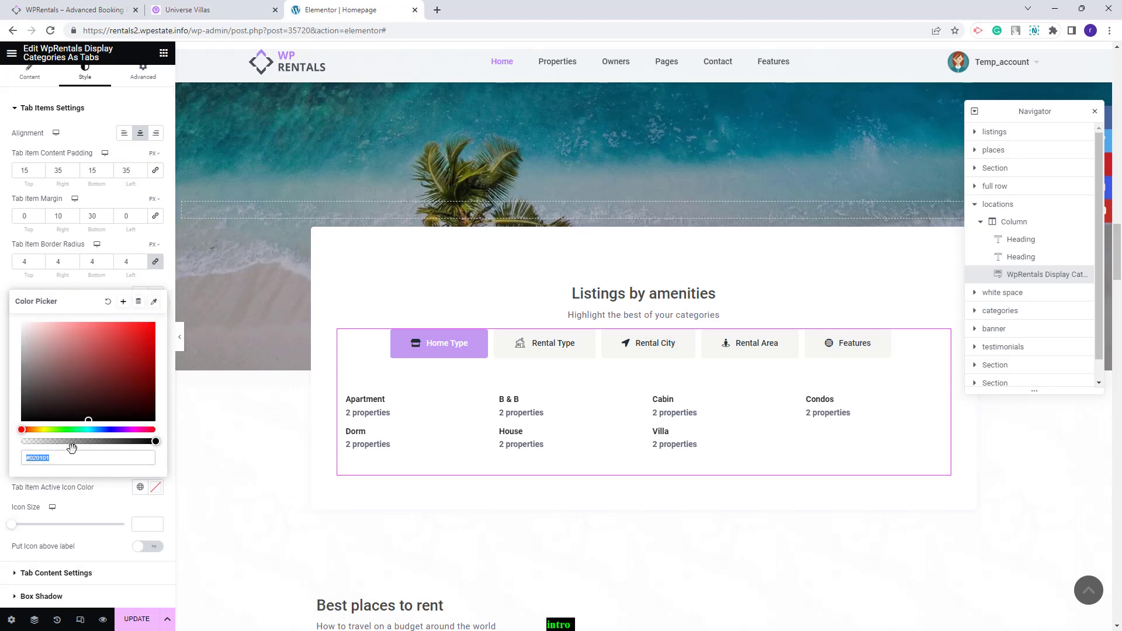
type("#FFFFFF")
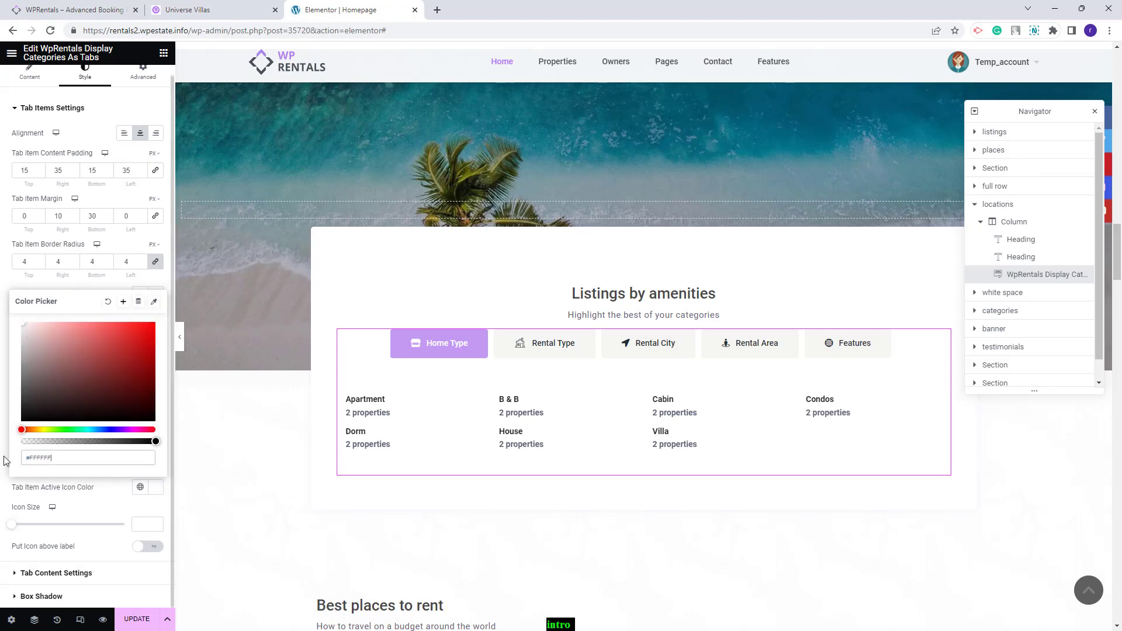
- Set the tab icon size to 18, keeping icons beside their labels
left_click(146, 524)
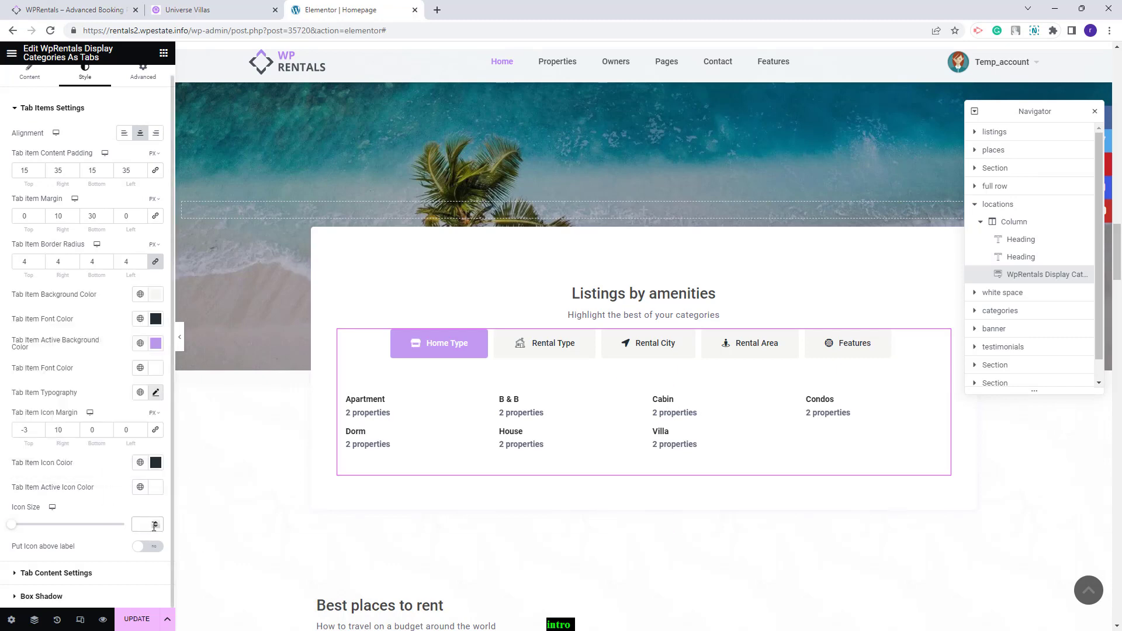
type("18")
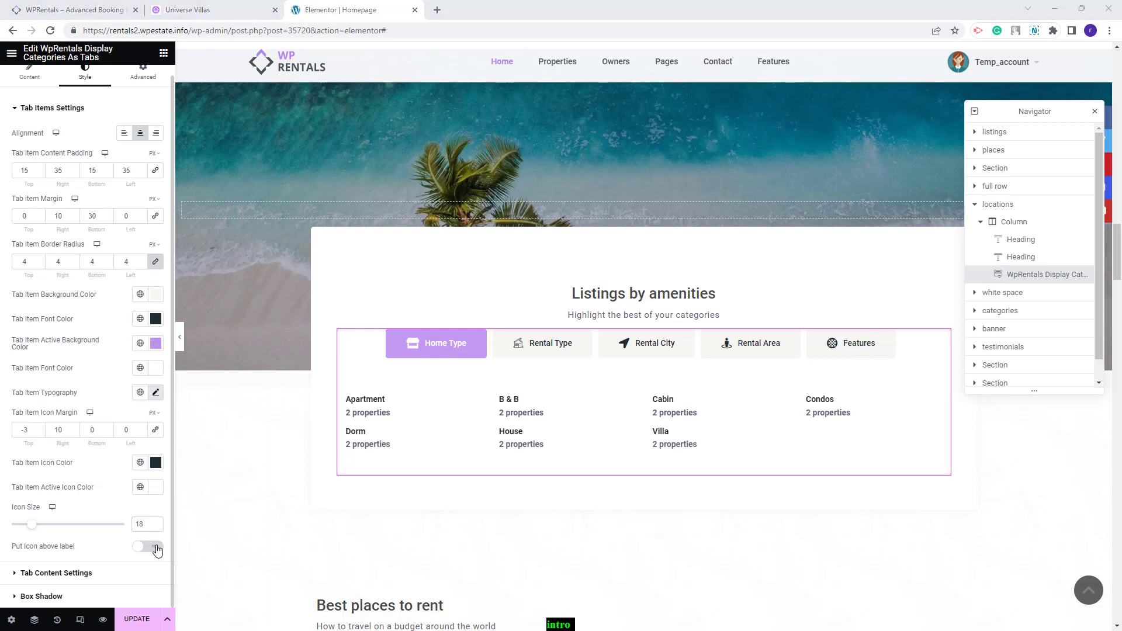
left_click(155, 548)
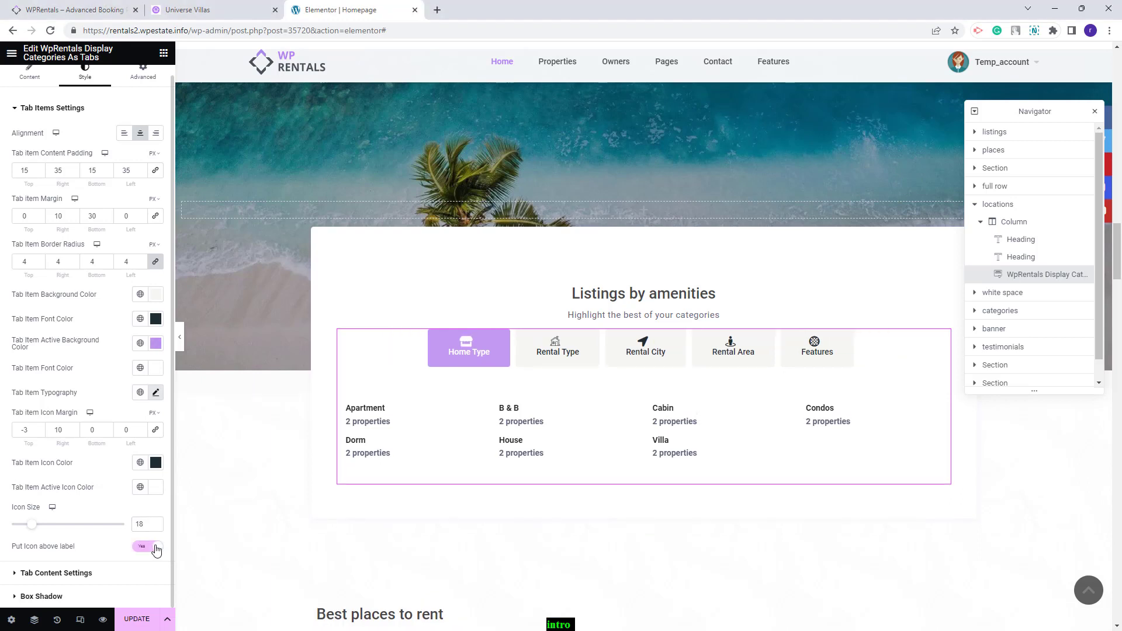
left_click(156, 548)
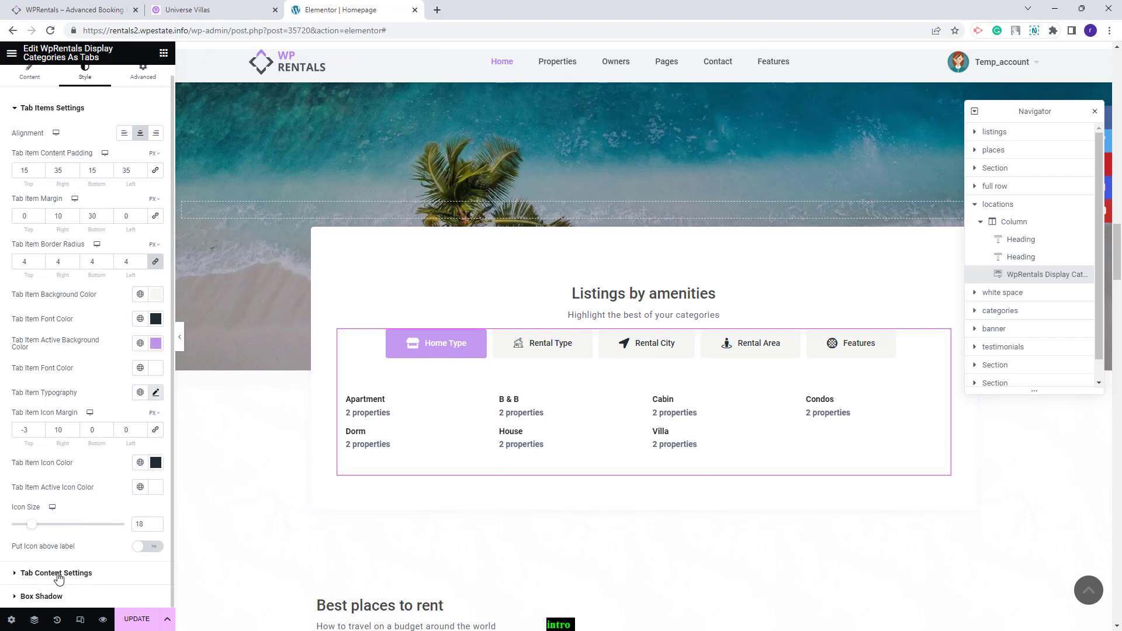
- Set the tab content padding and list element margin to 0
left_click(78, 579)
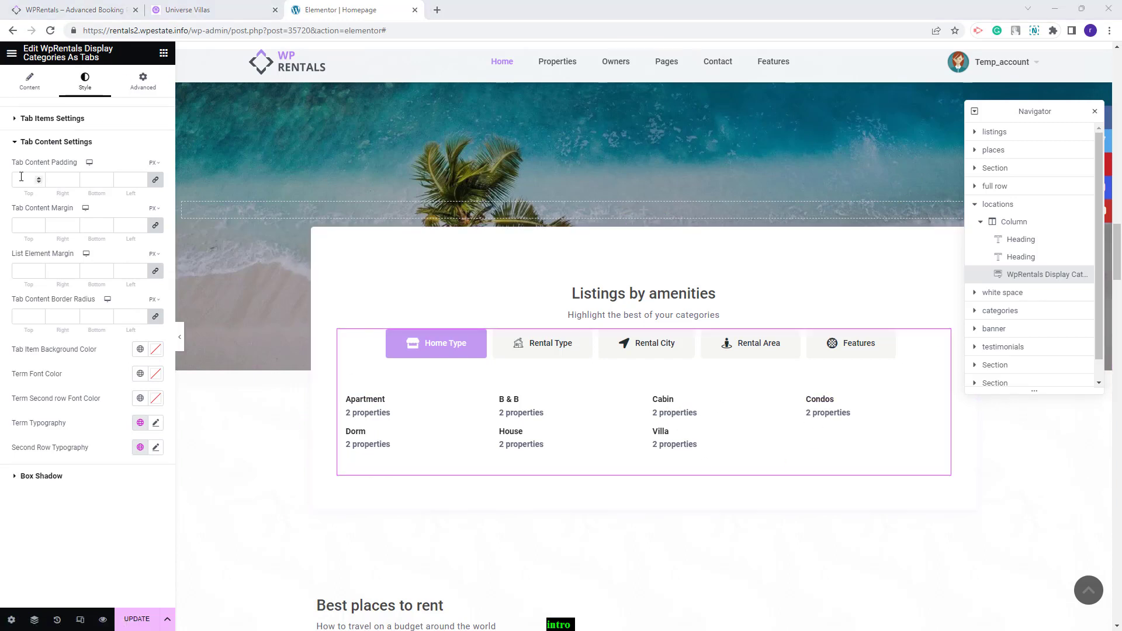
left_click(38, 182)
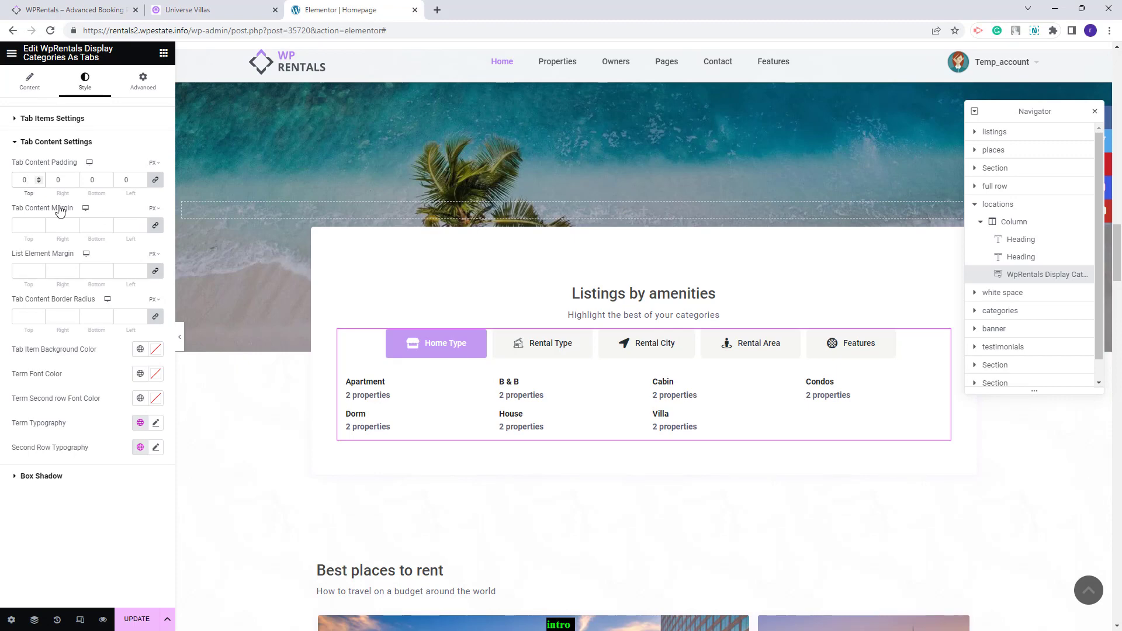
left_click(30, 271)
type("0")
- Give category names a dark font colour and 15 px Semi Bold (600) typography
left_click(155, 375)
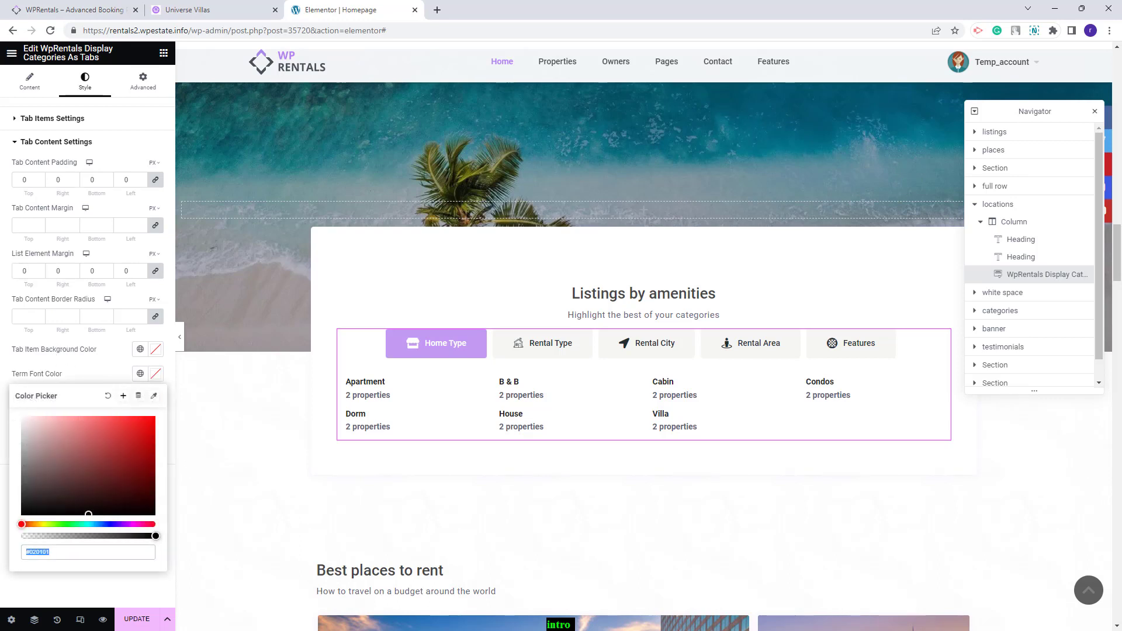
key("Escape")
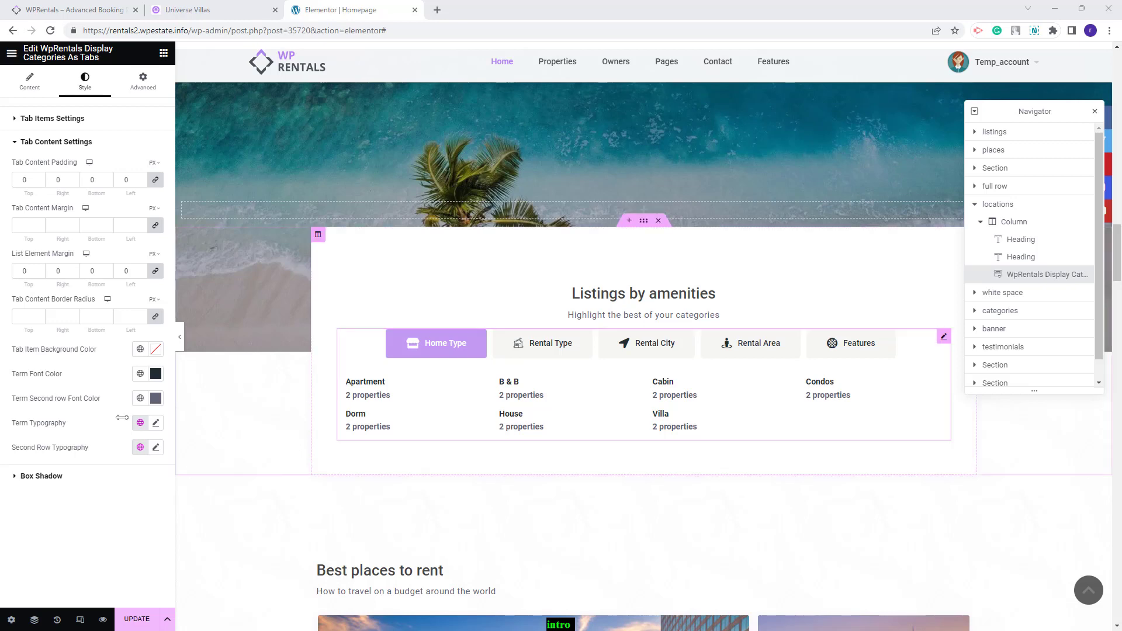
left_click(157, 424)
scroll(157, 425, "down", 3)
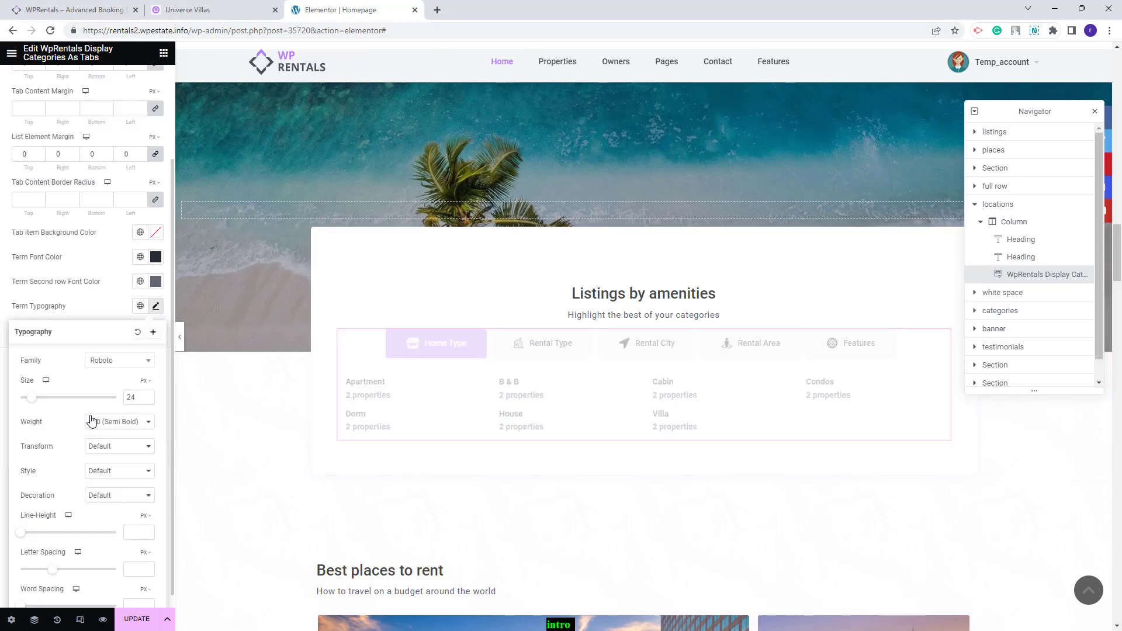
double_click(116, 383)
type("15")
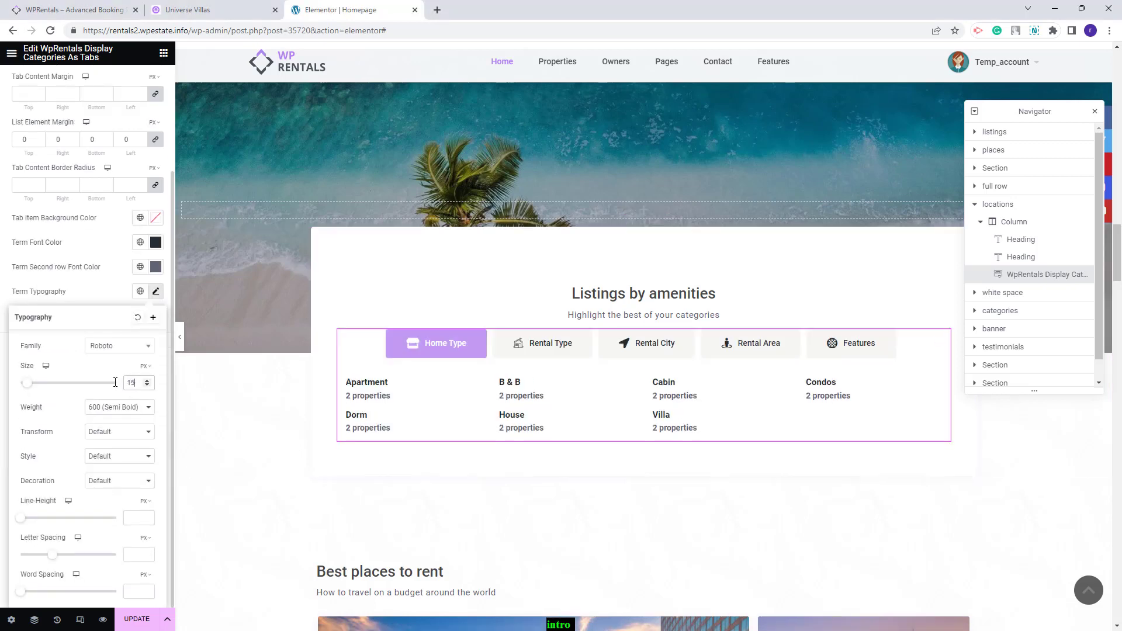
left_click(118, 407)
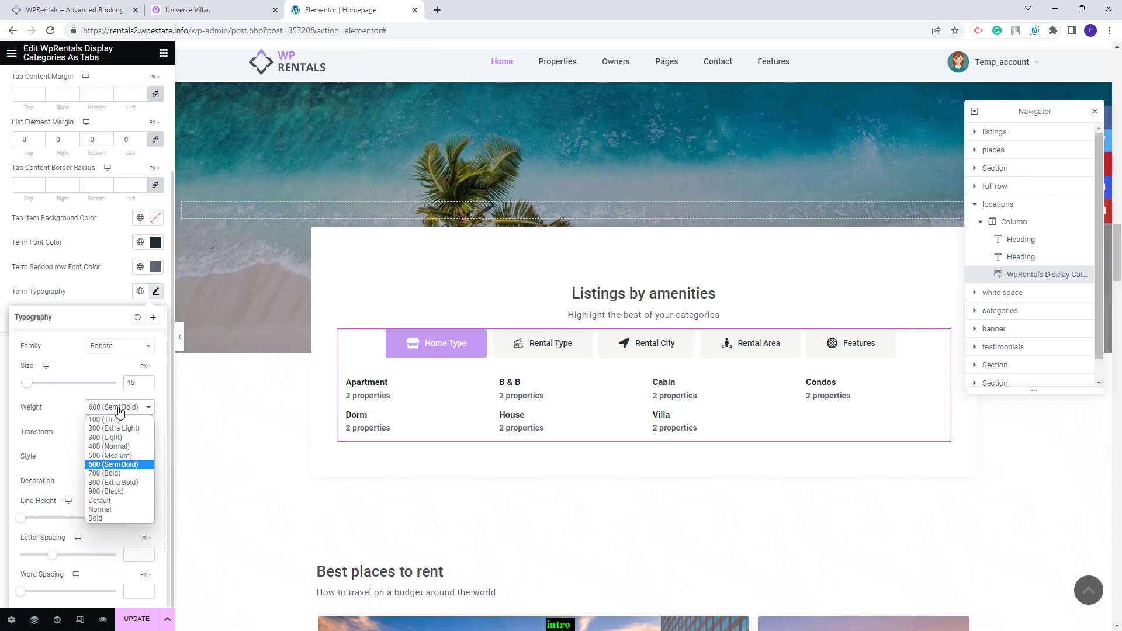
left_click(70, 463)
left_click(99, 299)
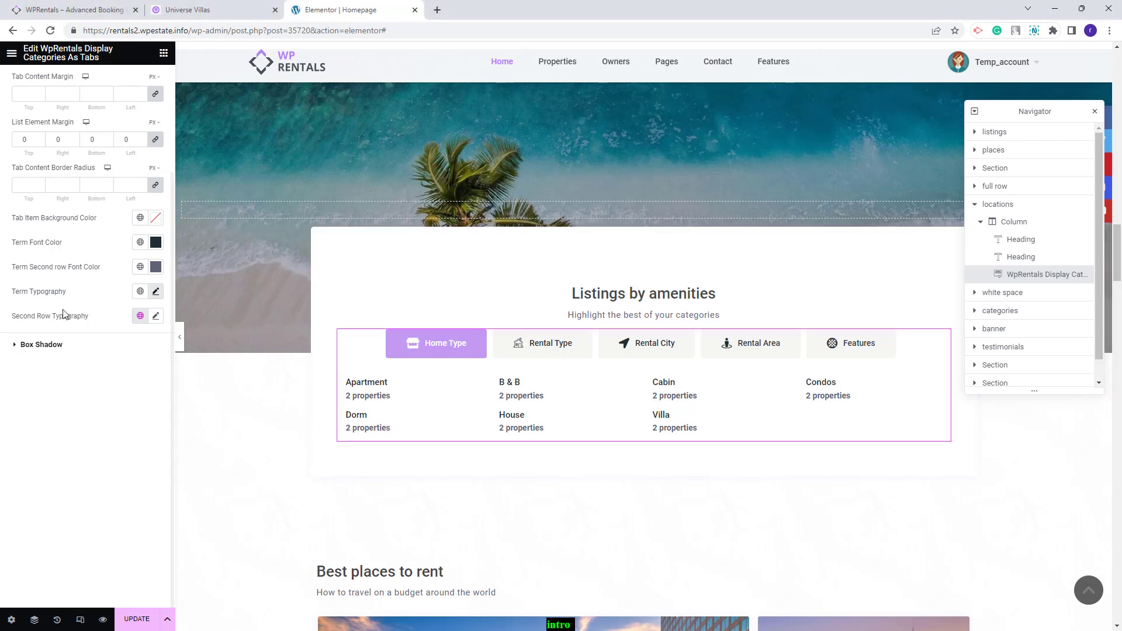
- Set the property count lines' font size to 15
left_click(156, 316)
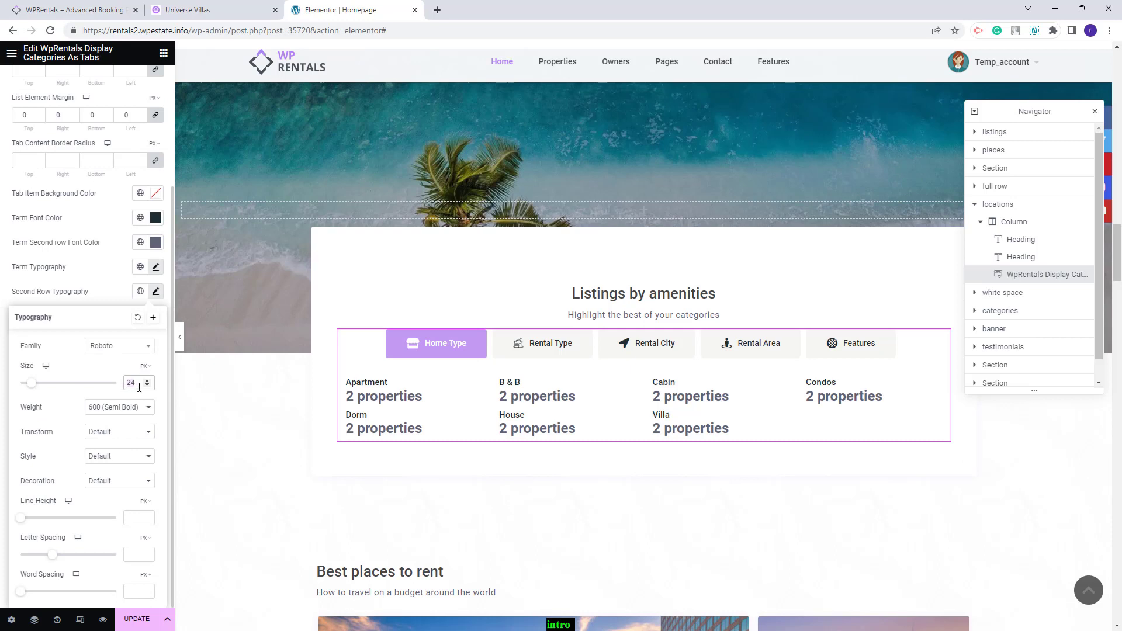
double_click(124, 383)
type("15")
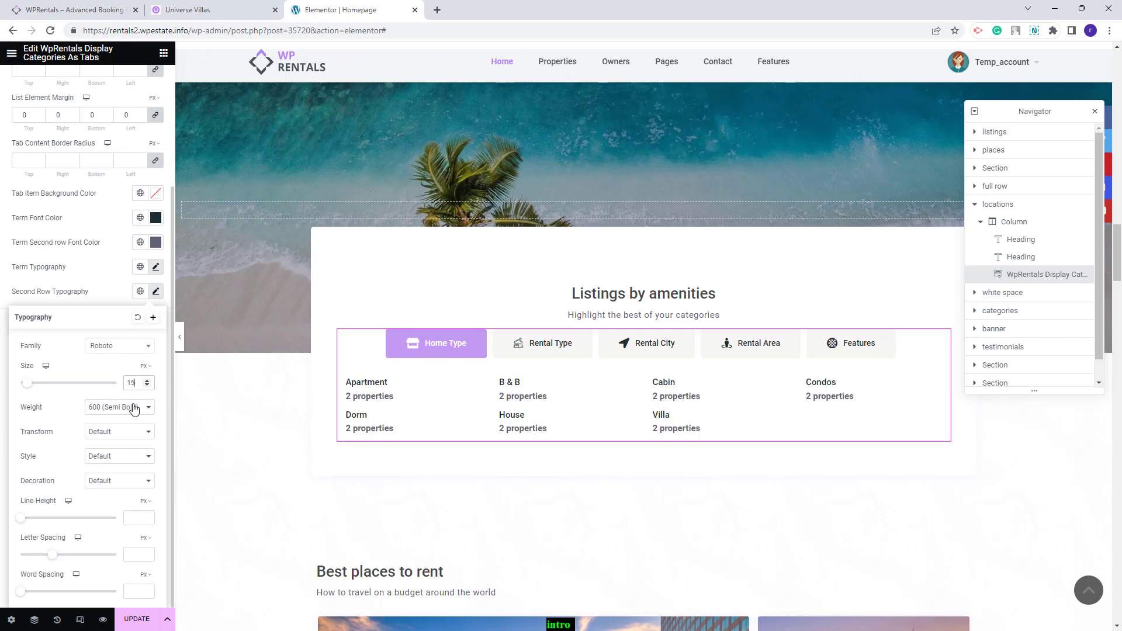
left_click(132, 411)
- Make the property counts 500 (Medium) weight and give the tabs box a soft 10 px-blur shadow
left_click(113, 456)
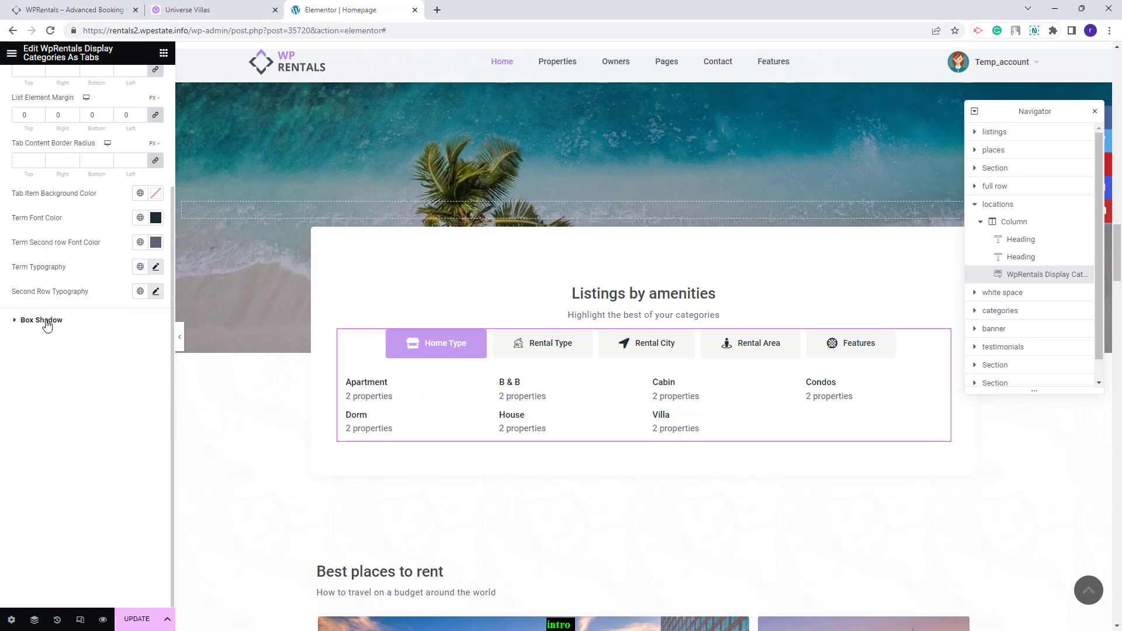
left_click(41, 320)
left_click(155, 192)
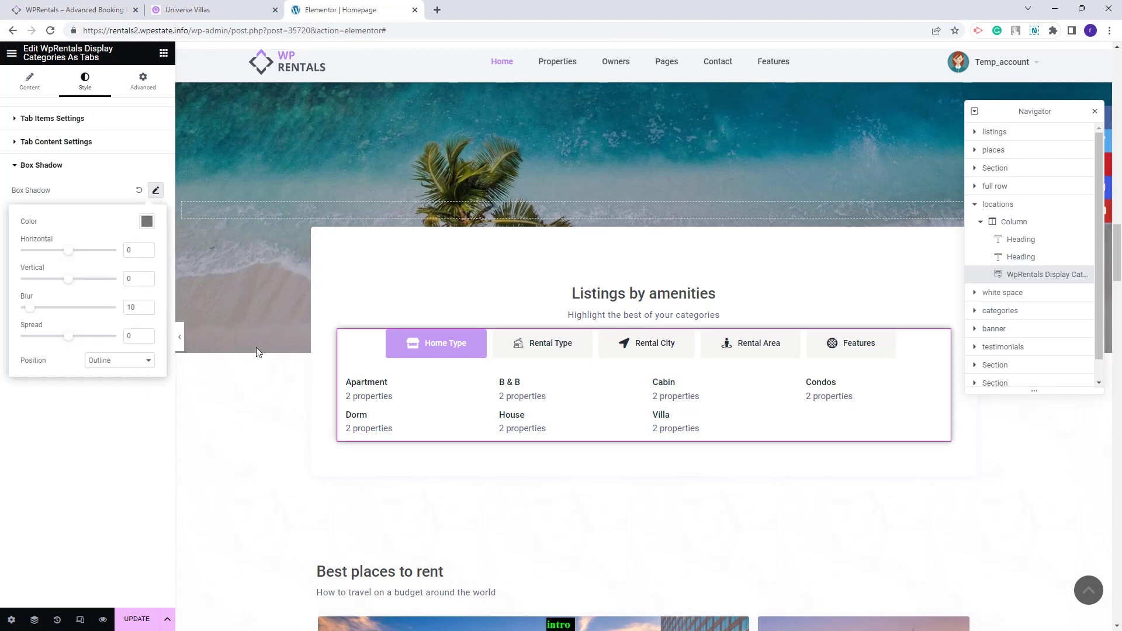
- Set a 30 px margin on every side of the widget, save the page, and go to the live site
left_click(133, 87)
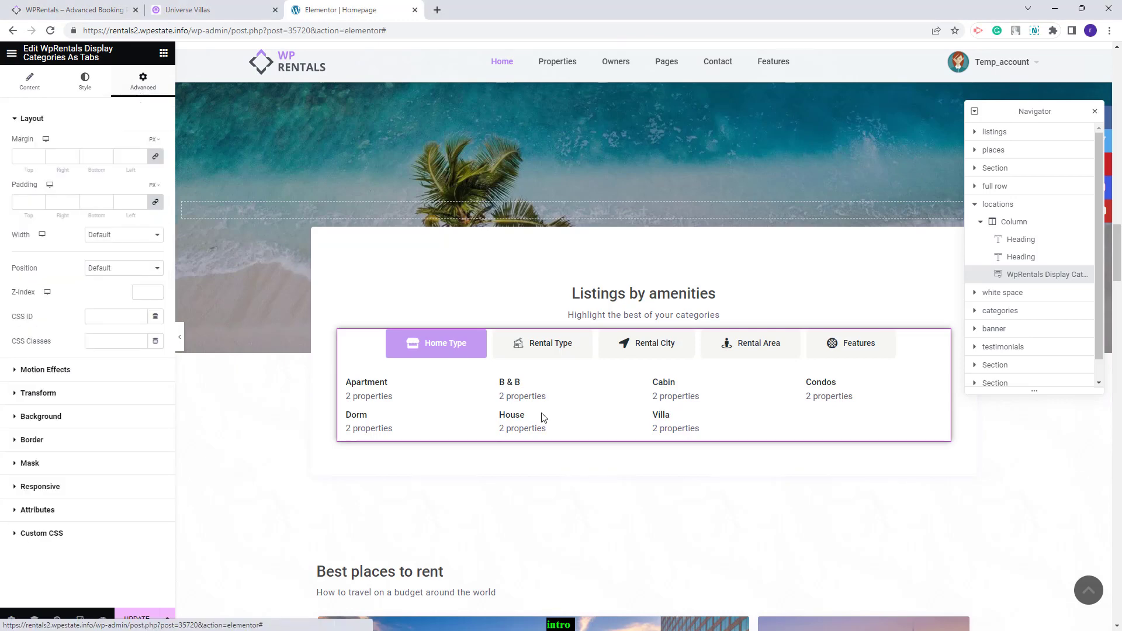
left_click(30, 155)
type("30")
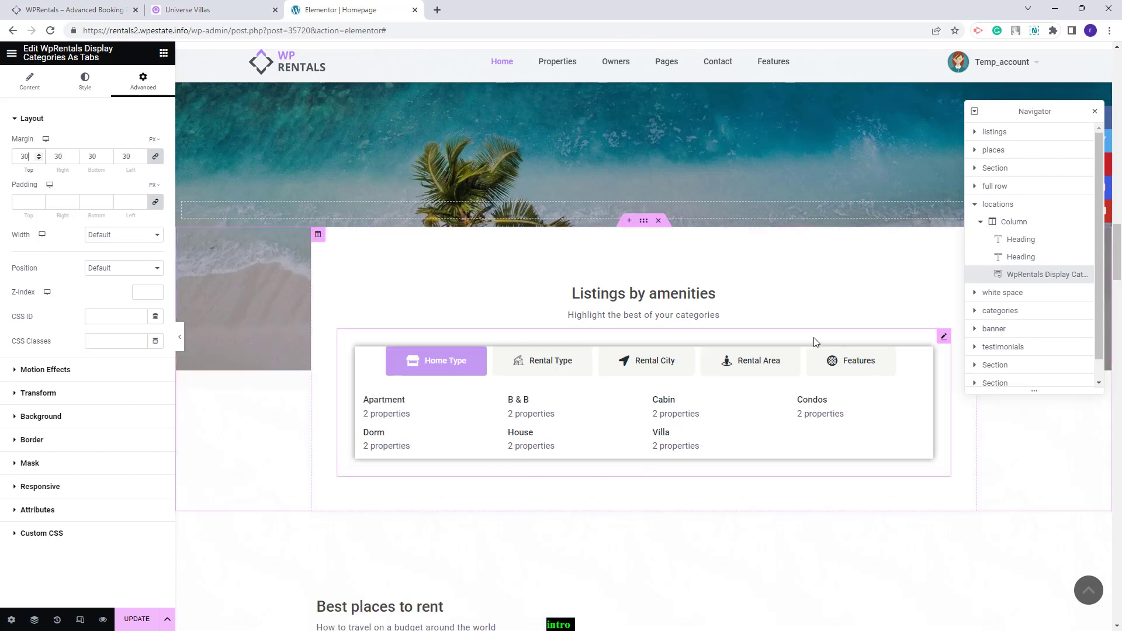
left_click(143, 619)
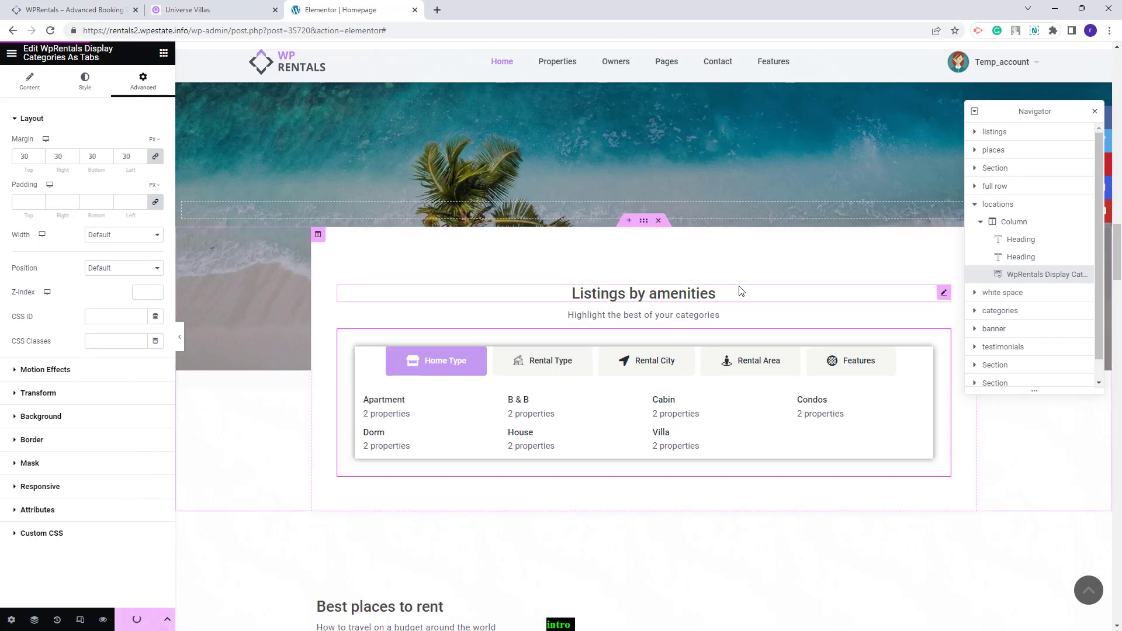
left_click(193, 10)
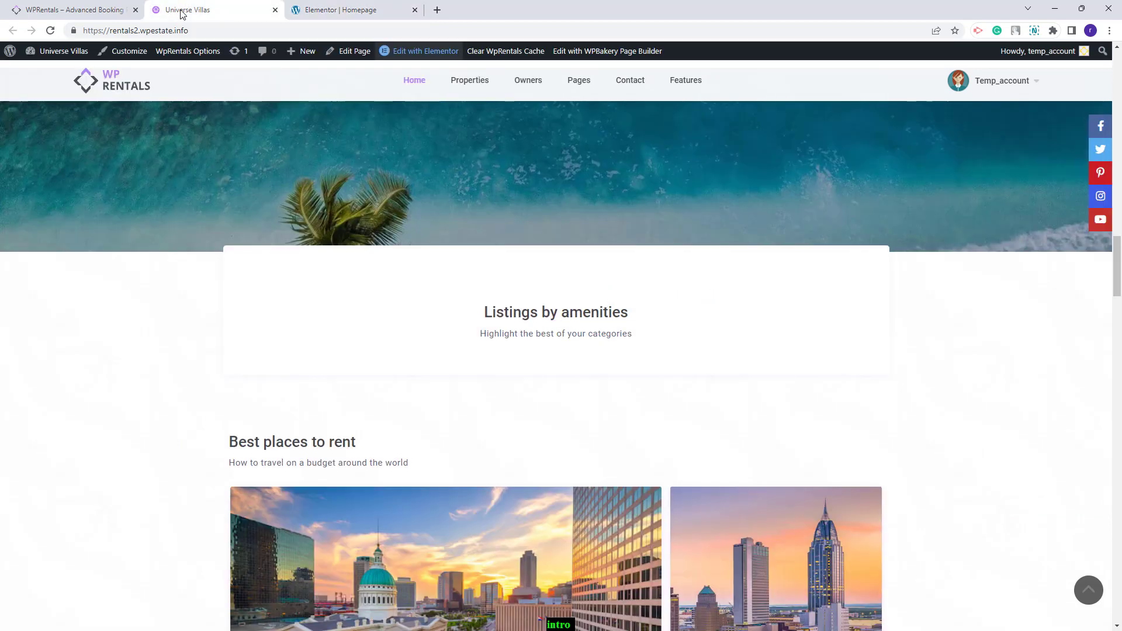
- Reload the live homepage, preview the Rental Type, Rental City, Rental Area and Features tabs, then return to the WPRentals demo
left_click(50, 30)
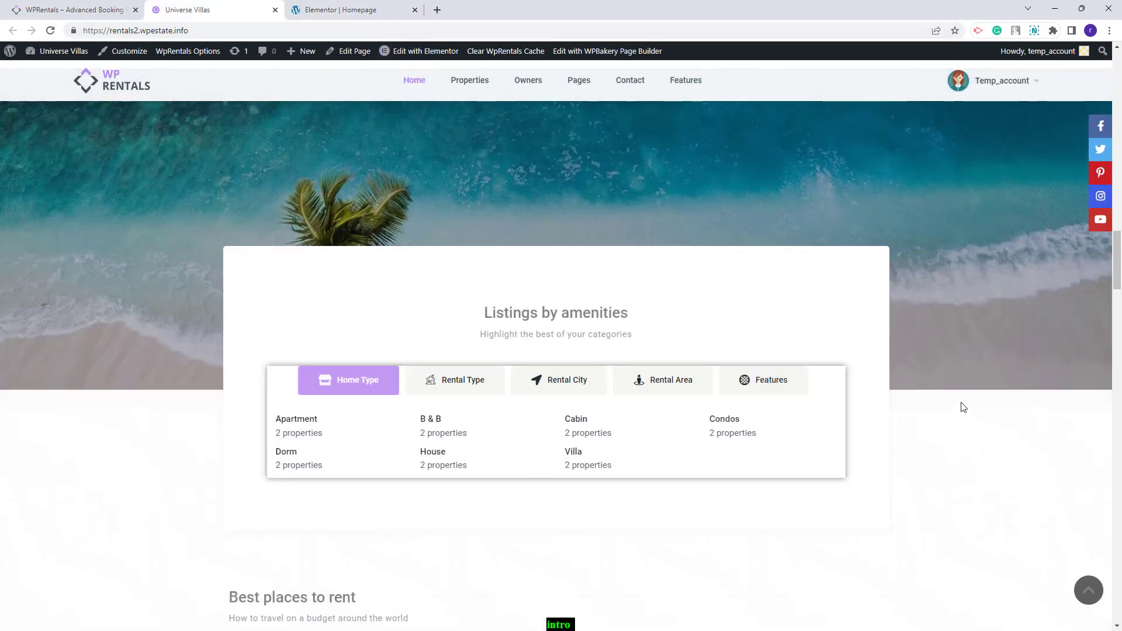
left_click(442, 381)
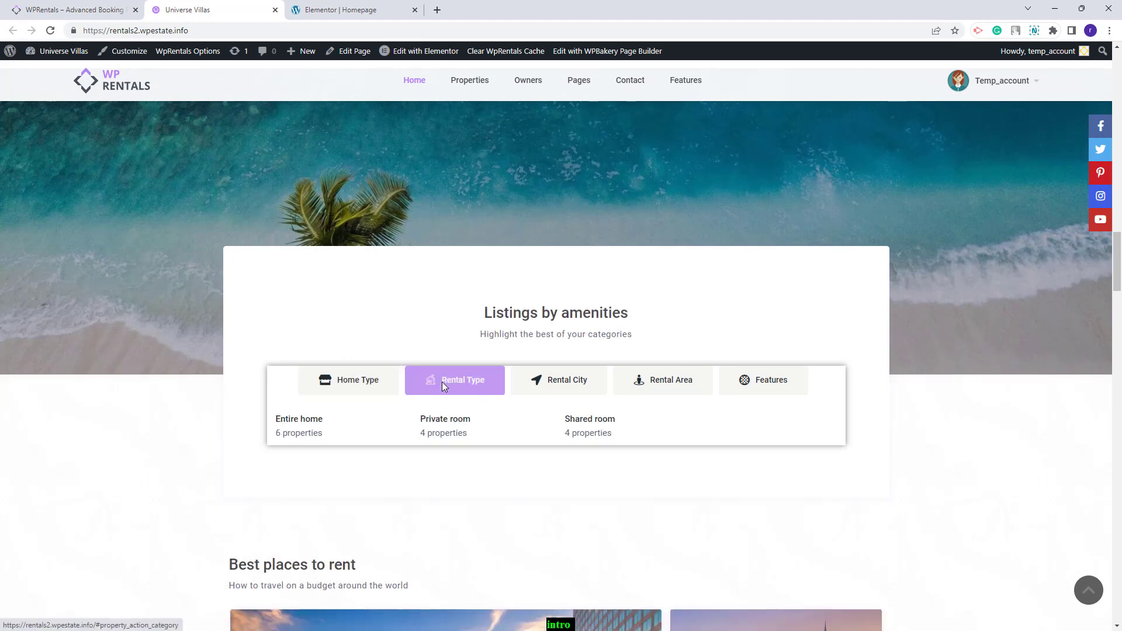
left_click(587, 386)
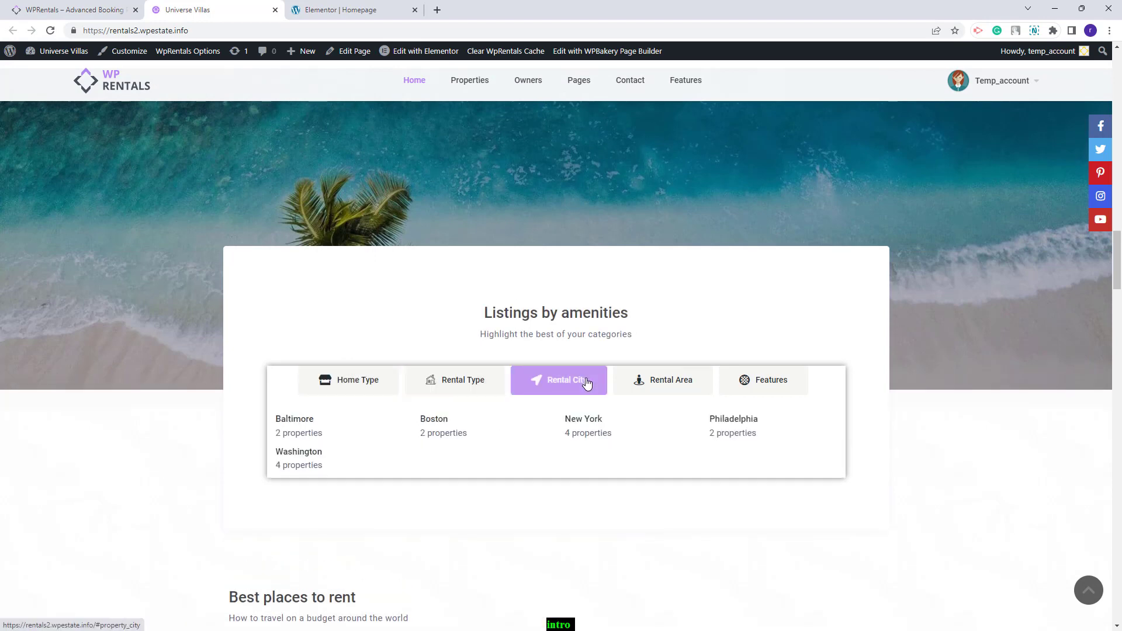
left_click(652, 387)
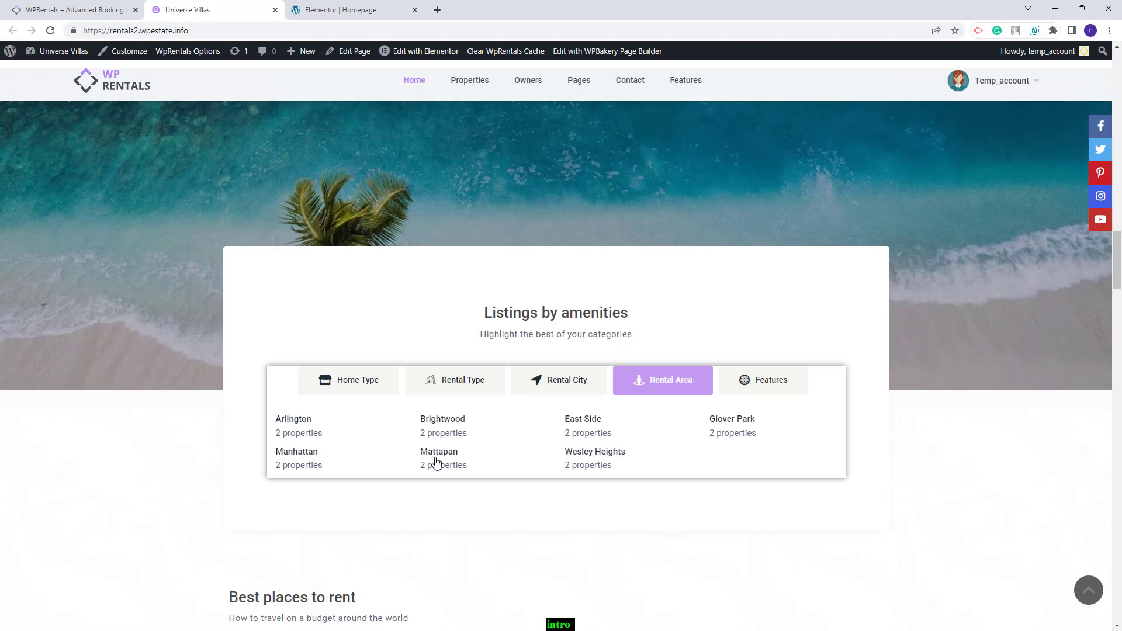
left_click(765, 387)
key("ctrl+shift+Tab")
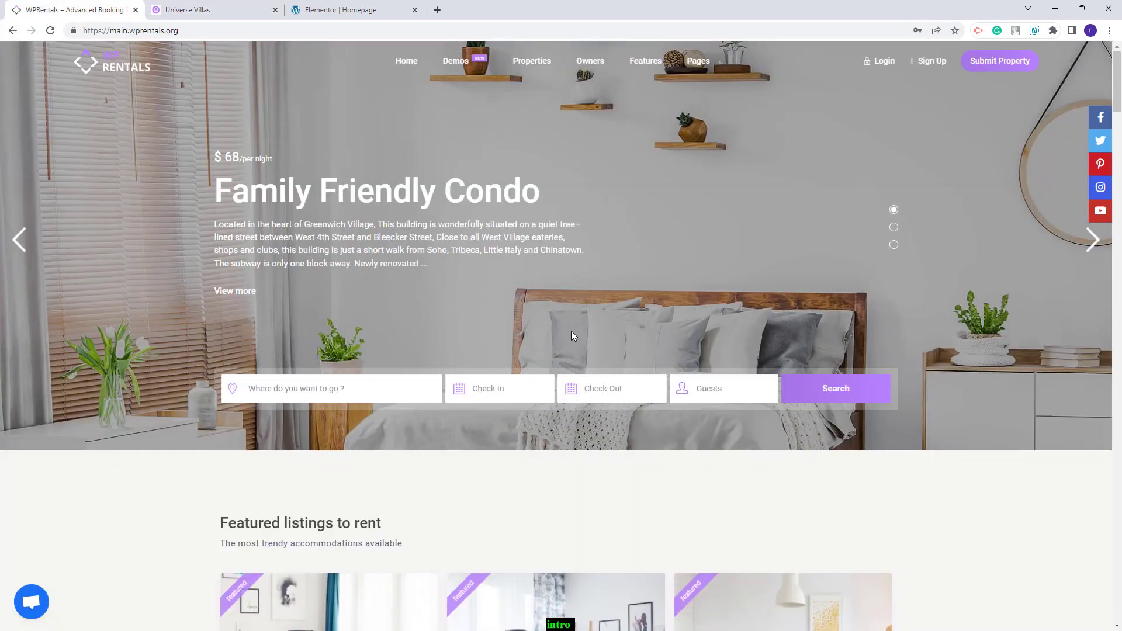